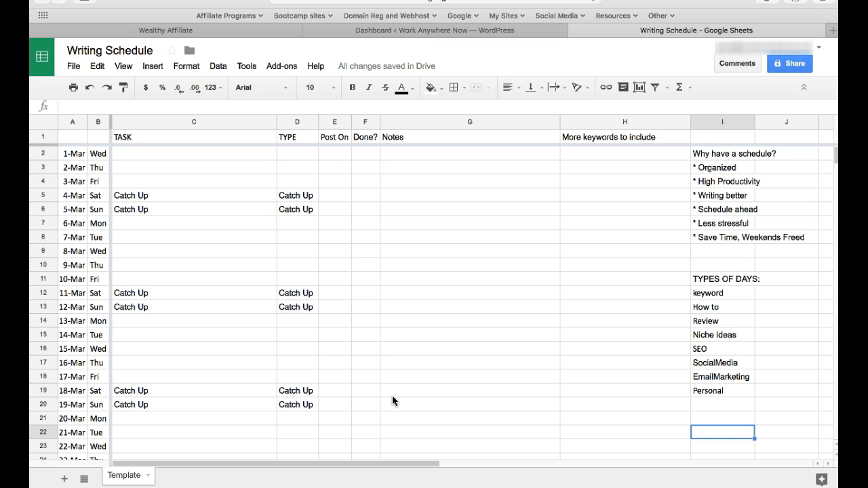
left_click(392, 275)
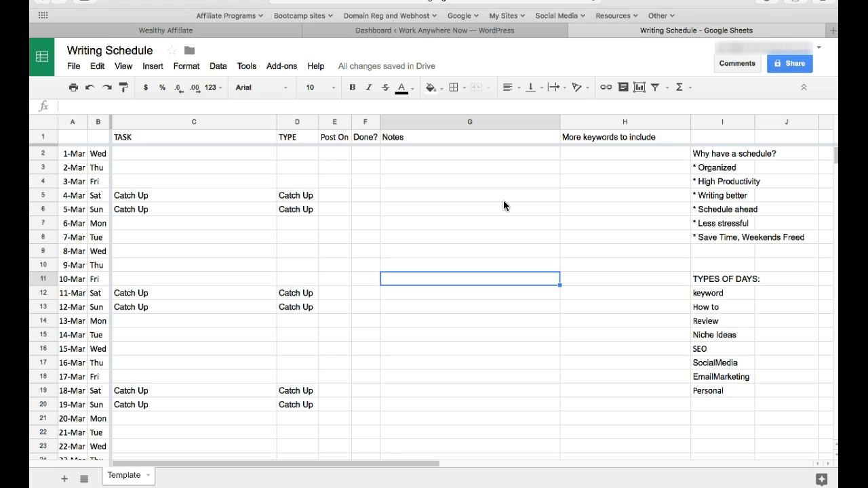
left_click(461, 16)
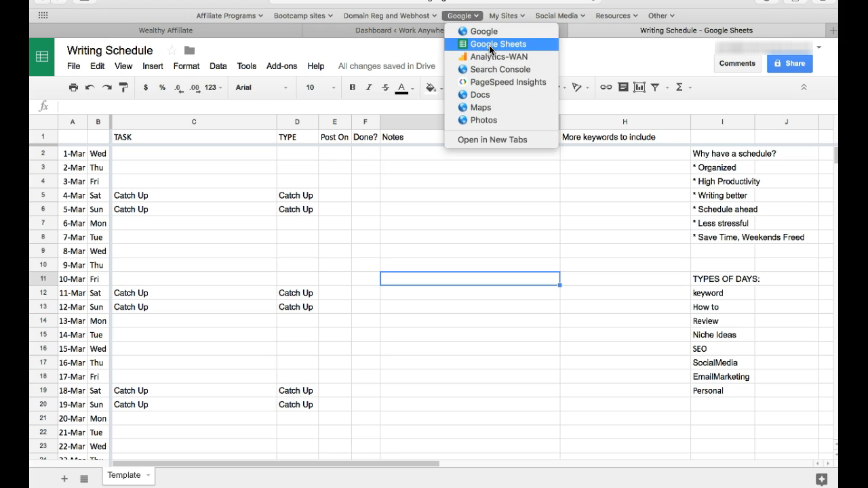
left_click(483, 31)
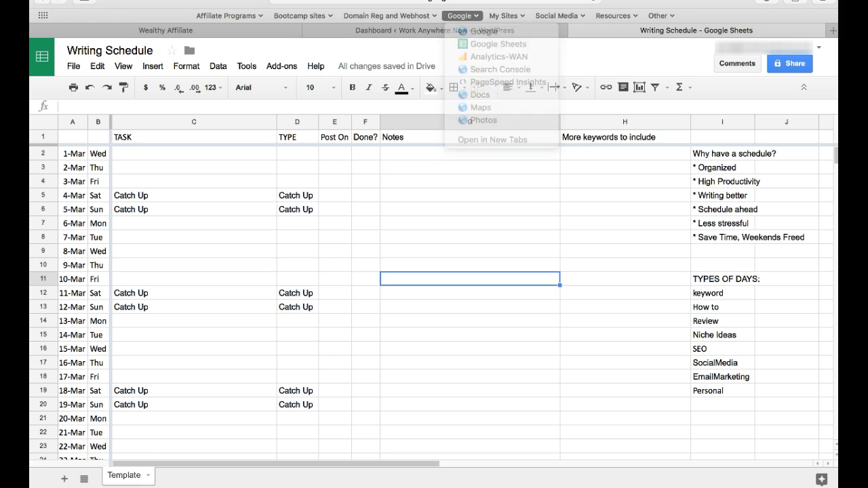
left_click(364, 7)
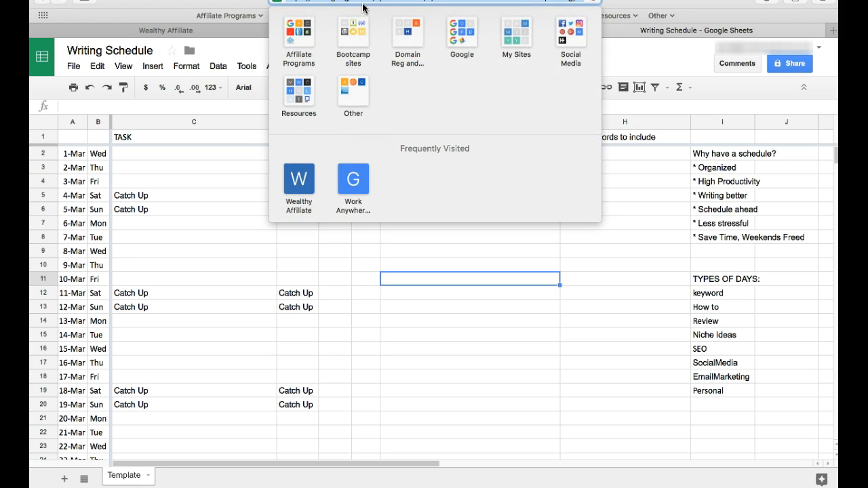
left_click(470, 265)
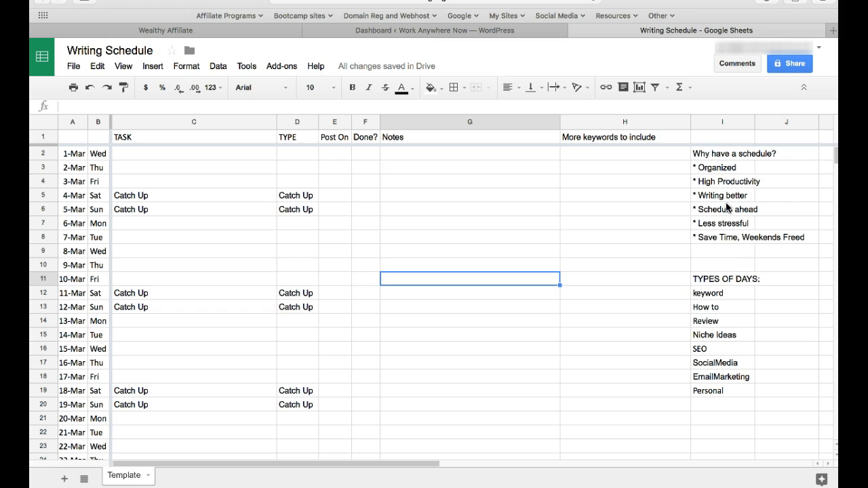
Examine the reasons for having a schedule in column I and the Catch Up entries for 4-Mar and 5-Mar.
left_click(719, 158)
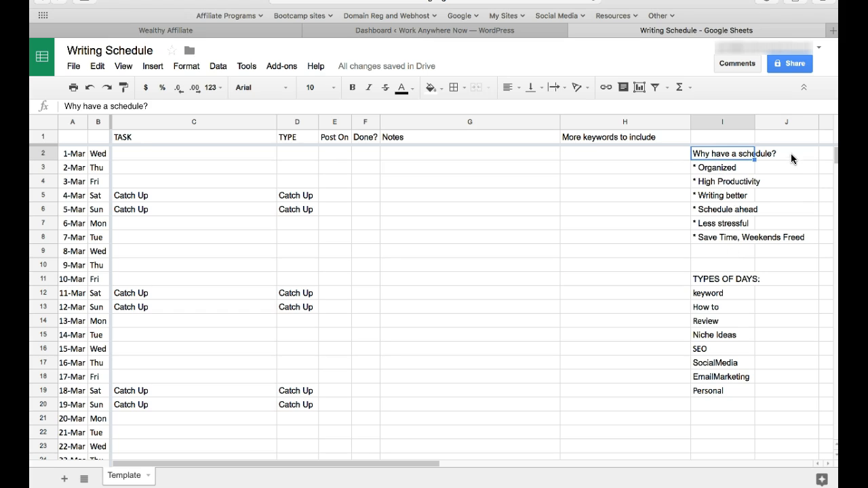
left_click(792, 152)
left_click(801, 182)
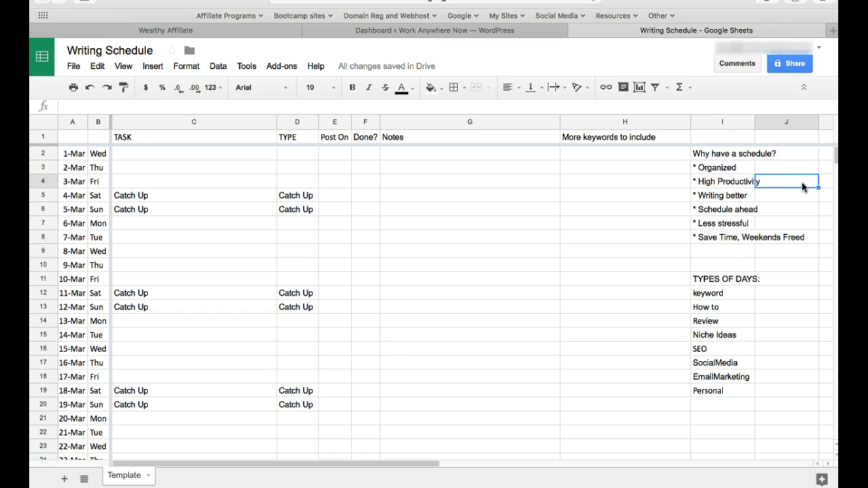
left_click(645, 206)
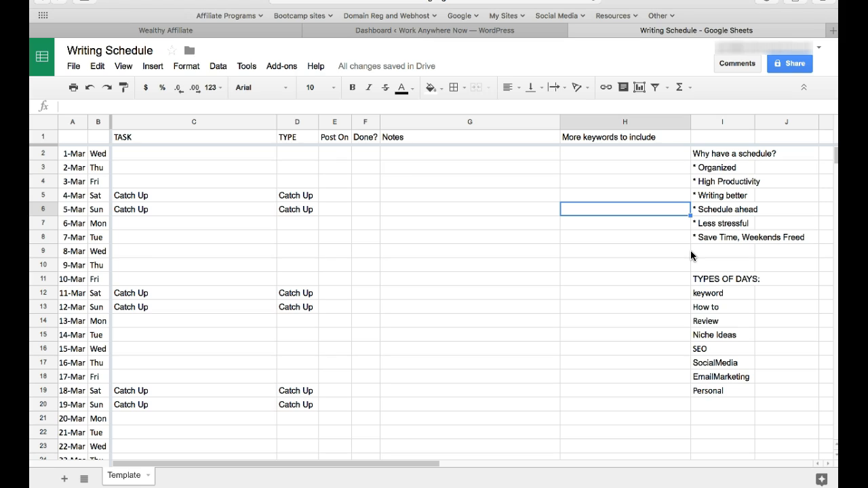
left_click(723, 236)
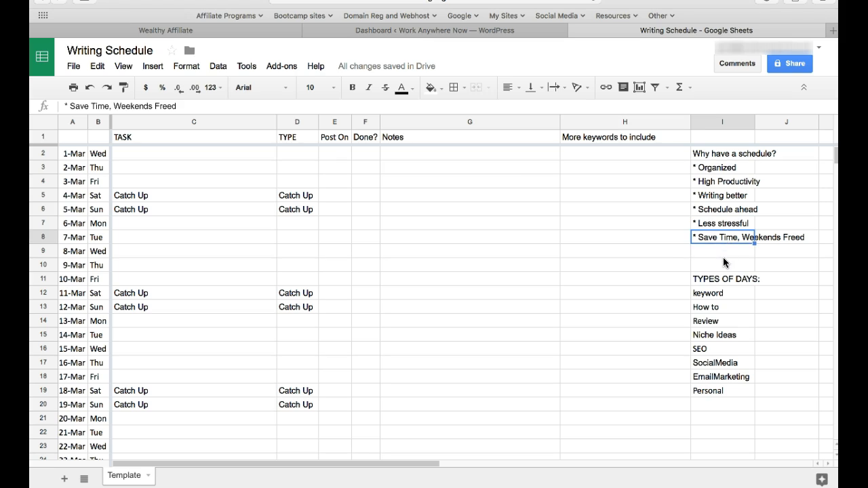
left_click(723, 260)
left_click(726, 253)
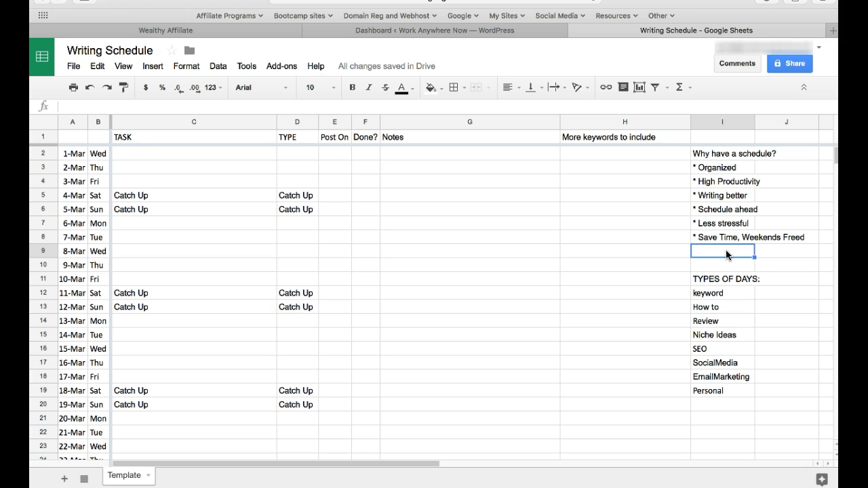
left_click(204, 196)
left_click(225, 206)
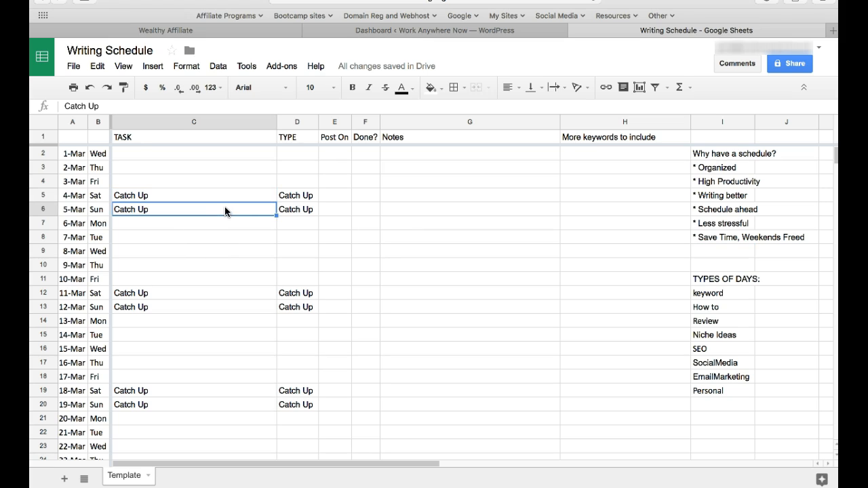
left_click(221, 197)
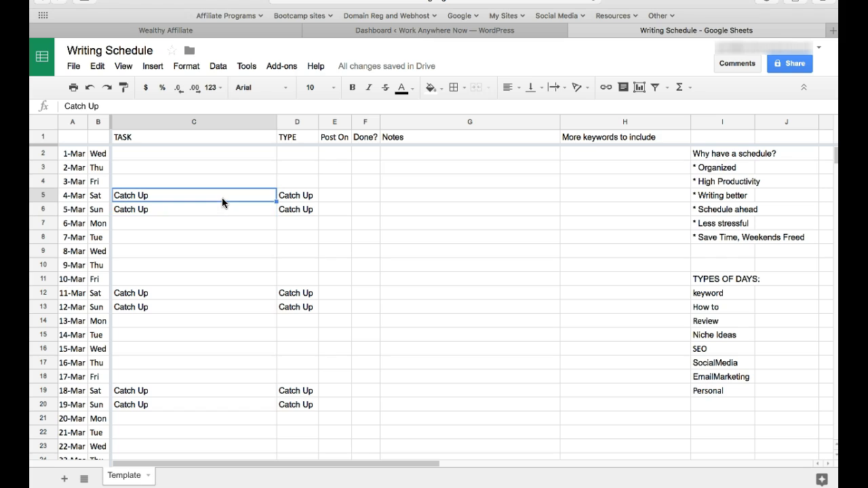
left_click(280, 211)
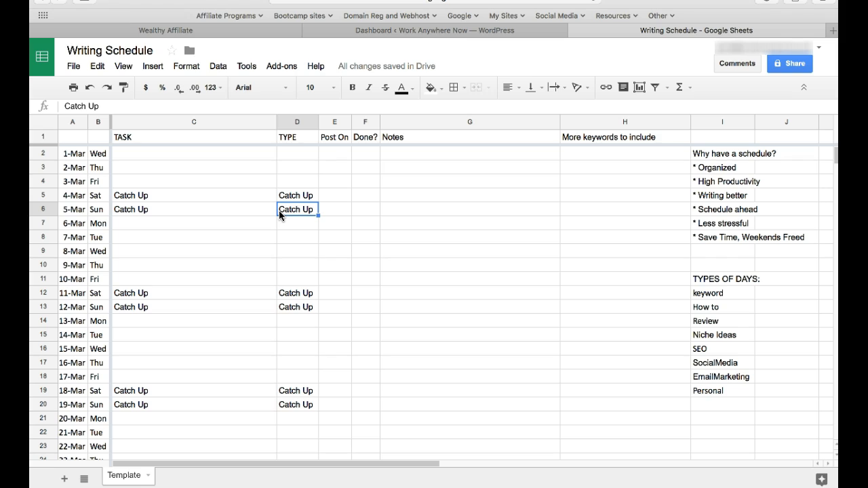
left_click(238, 198)
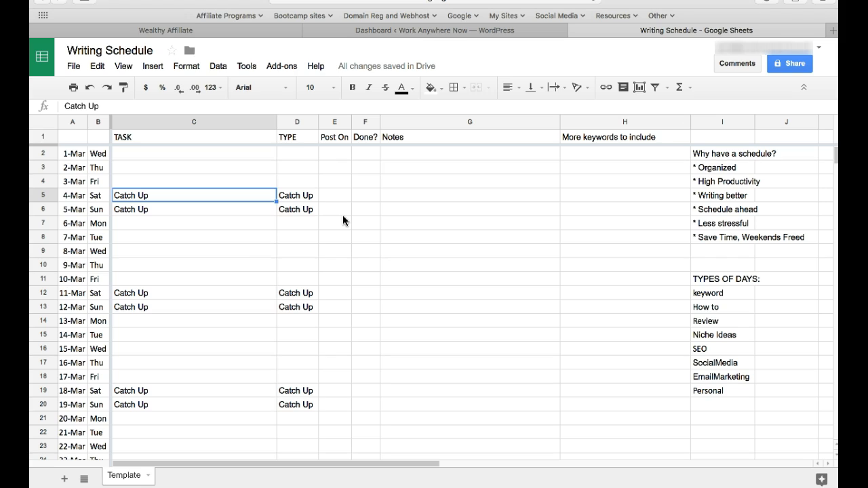
Examine the TYPES OF DAYS list in column I, from keyword and How to down to Personal.
left_click(736, 293)
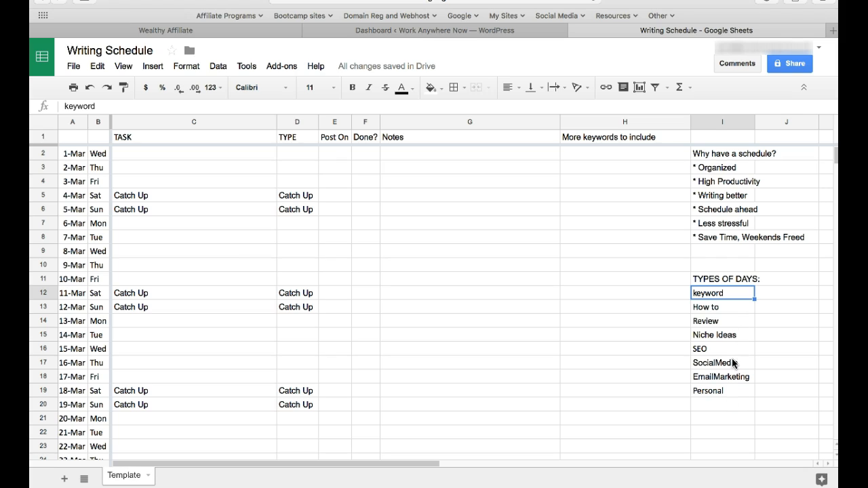
left_click(736, 308)
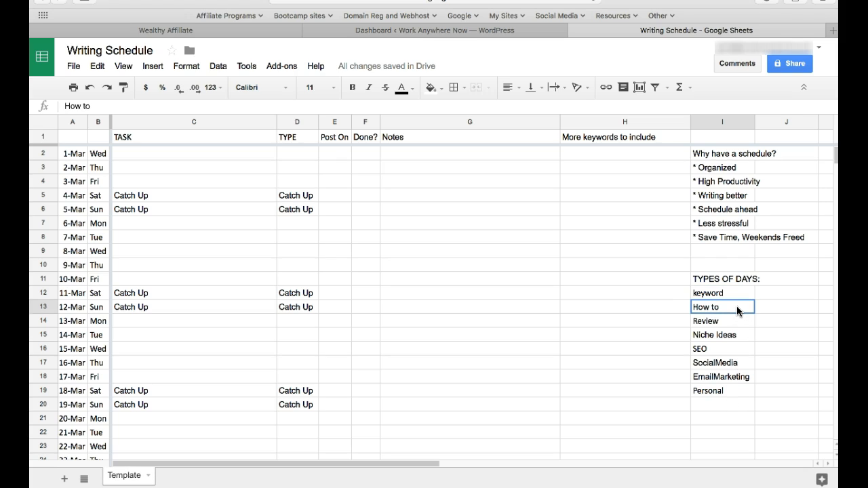
left_click(737, 296)
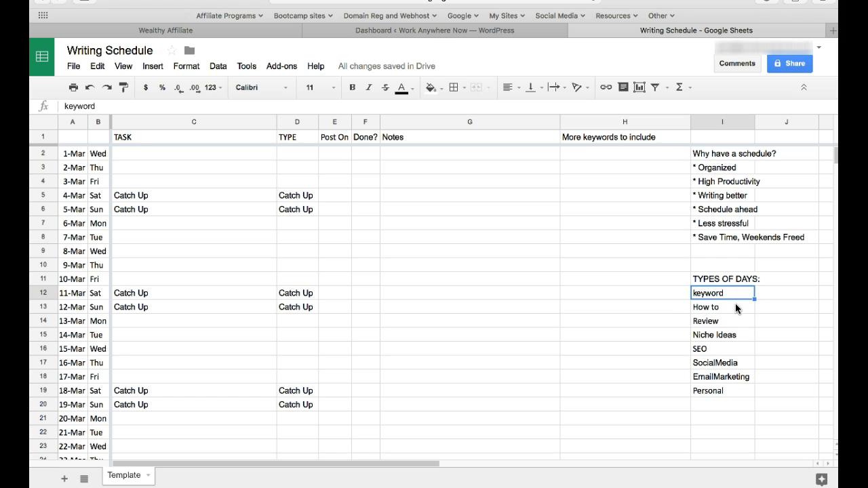
left_click(735, 307)
left_click(736, 292)
left_click(738, 309)
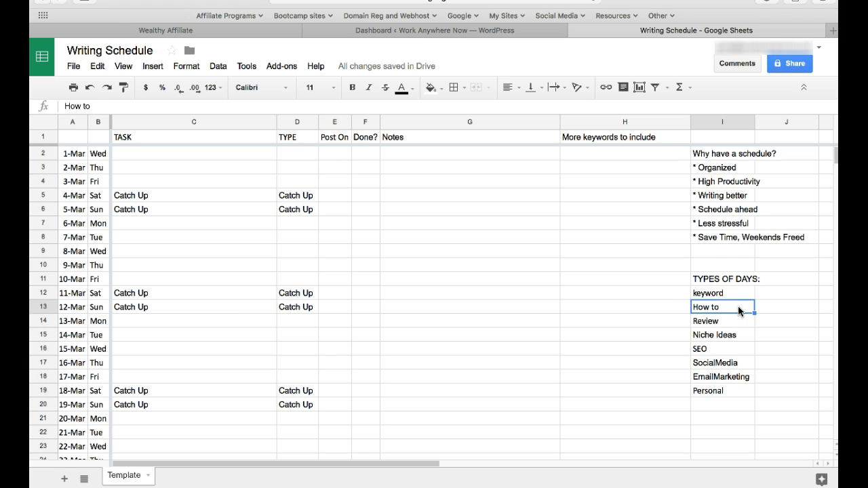
left_click_drag(732, 390, 730, 308)
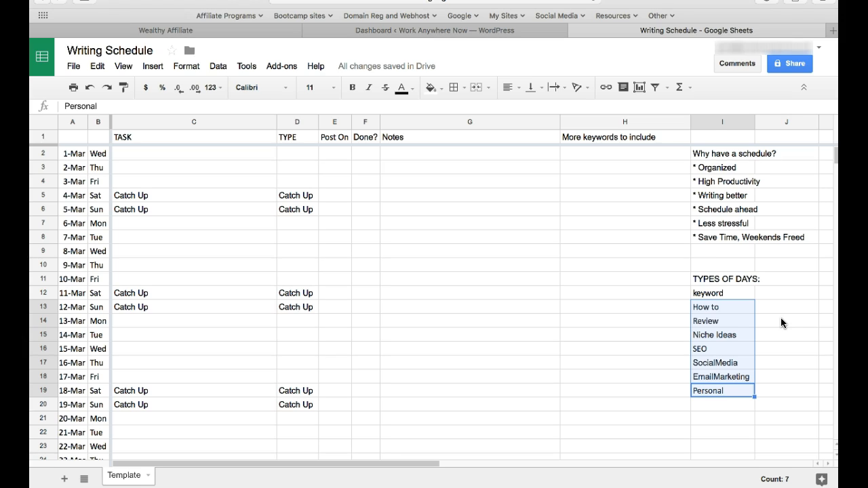
left_click(741, 311)
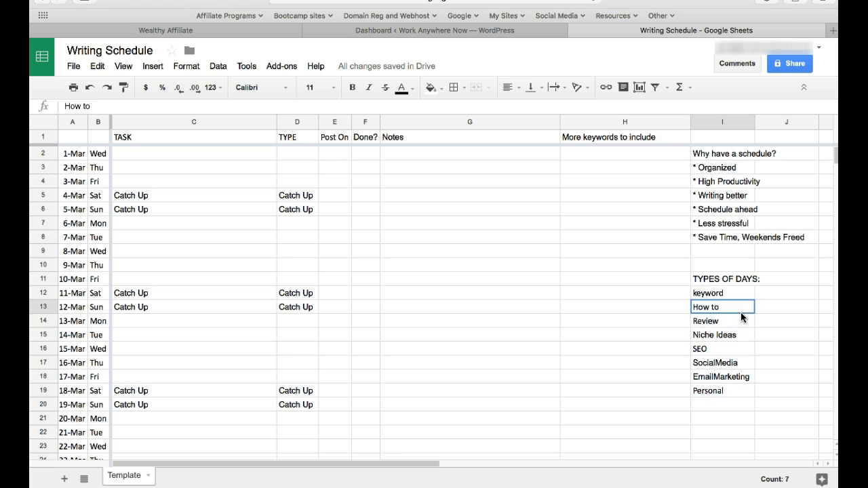
left_click(741, 390)
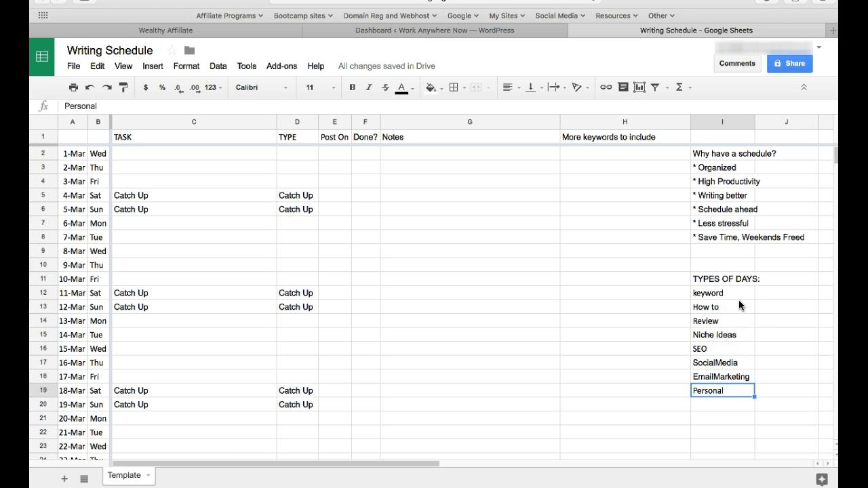
left_click(765, 307)
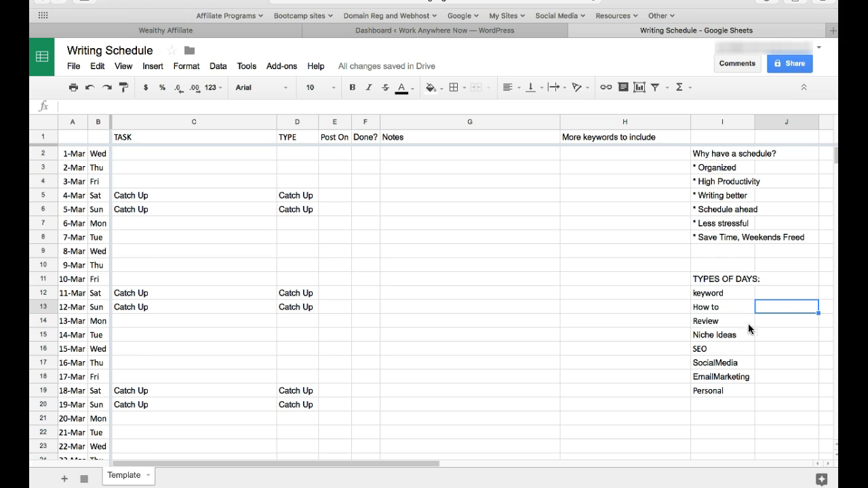
left_click(771, 392)
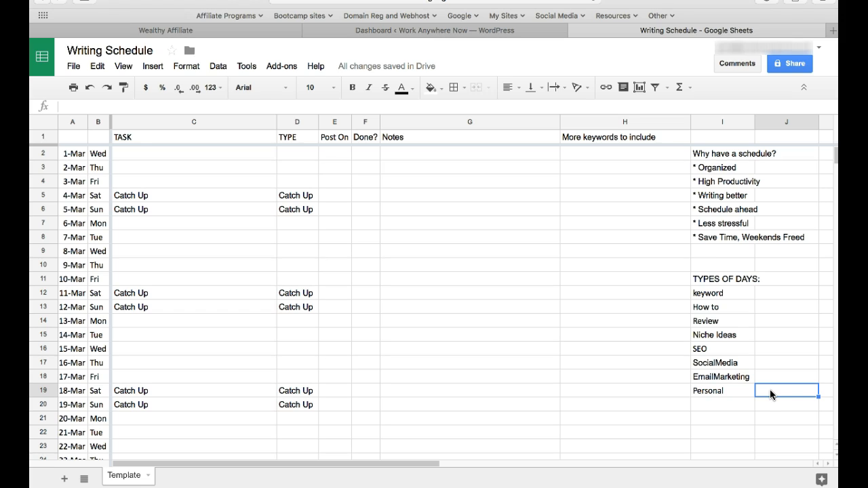
left_click(791, 336)
left_click(783, 309)
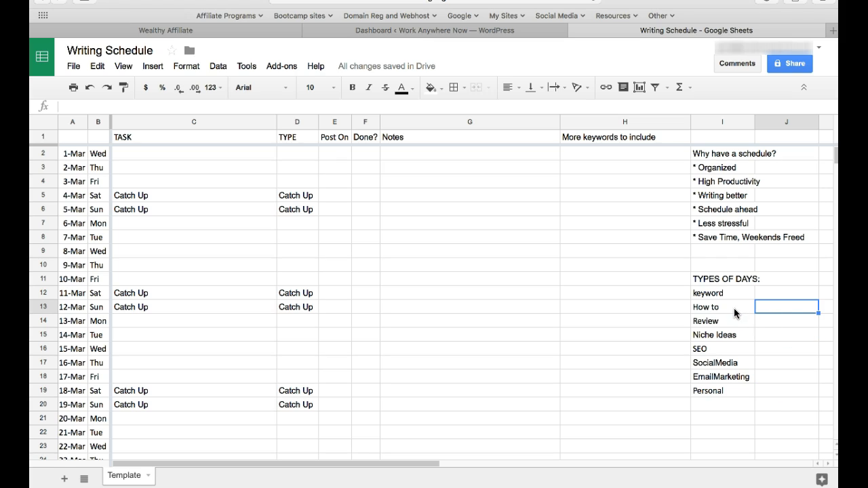
left_click(731, 405)
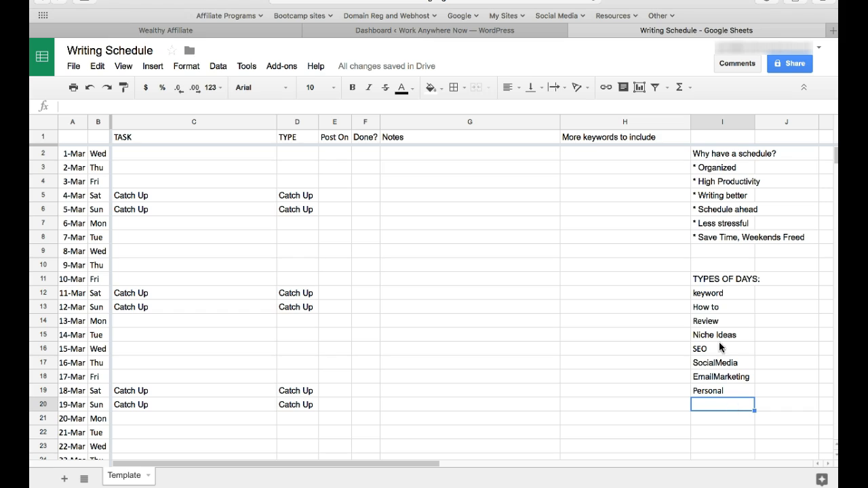
left_click(721, 296)
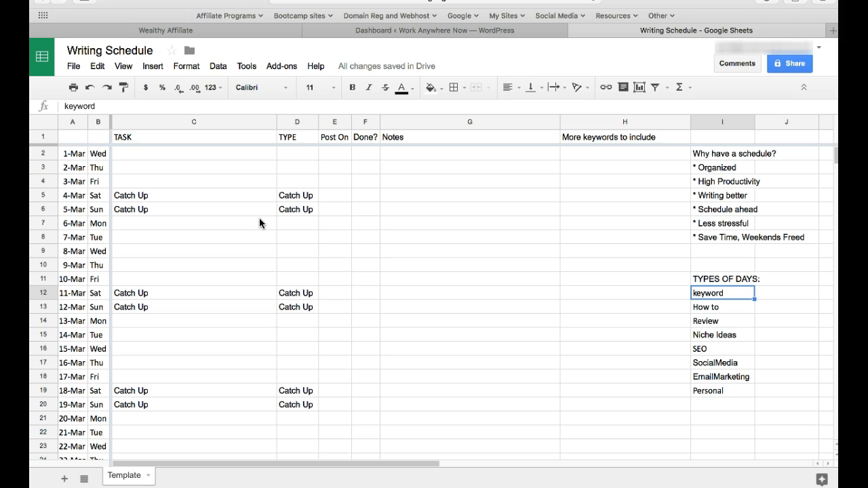
Move the Catch Up entries in the TASK and TYPE columns from 24-Mar and 25-Mar to 25-Mar and 26-Mar.
left_click(258, 195)
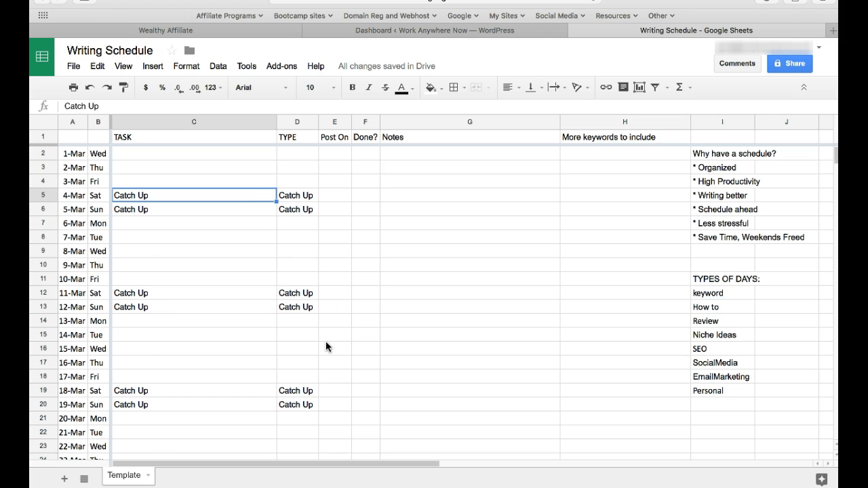
scroll(327, 346, "down", 5)
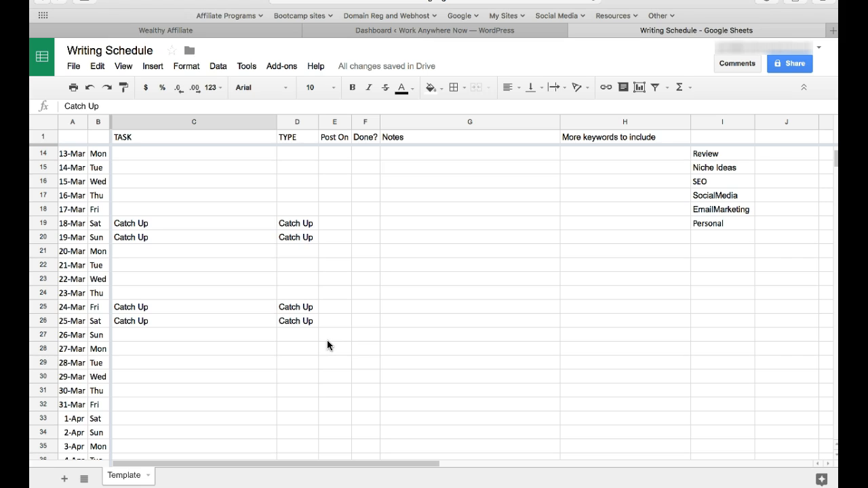
left_click_drag(247, 312, 285, 321)
key("super+c")
key("Down")
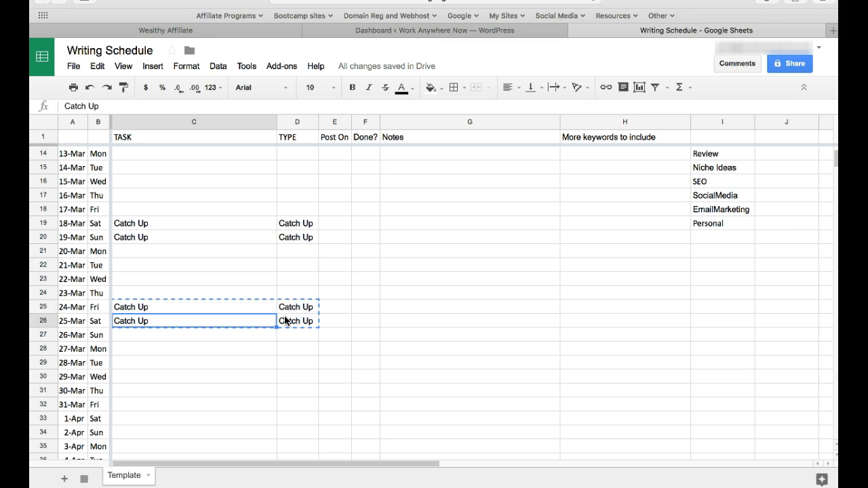
key("Return")
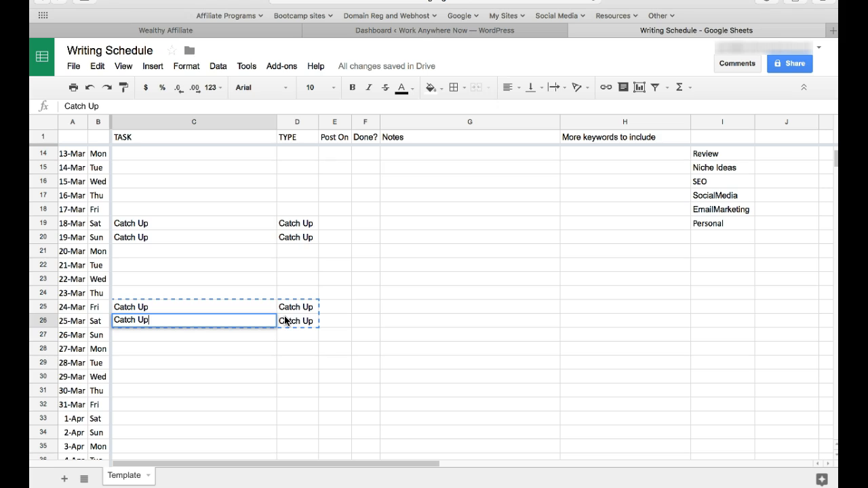
key("Return")
key("Up")
key("super+v")
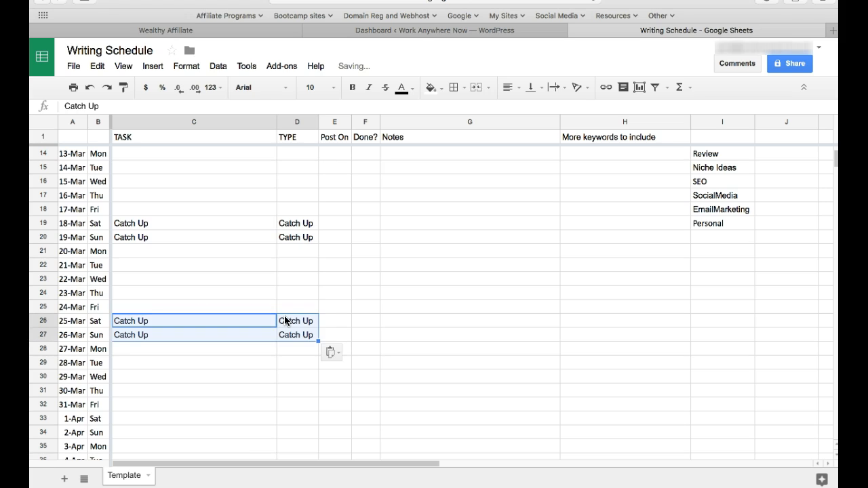
Enter "Keyword research, planning" as the TASK for 1-Mar and copy it to 2-Mar.
key("Up")
key("Up")
key("Up")
key("Up")
key("Up")
key("Up")
key("Up")
key("Up")
key("Up")
key("Up")
key("Up")
key("Up")
key("Up")
key("Up")
key("Up")
key("Up")
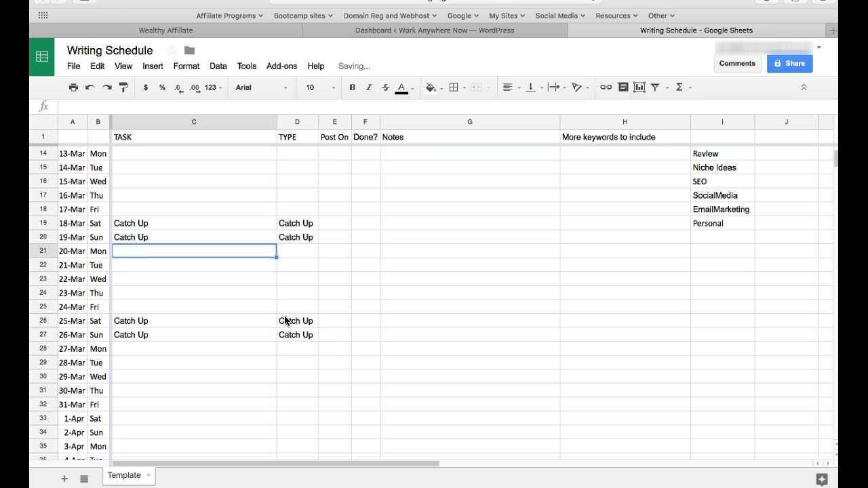
key("Up")
key("Up")
key("Up")
key("Up")
key("Up")
key("Up")
key("Up")
key("Up")
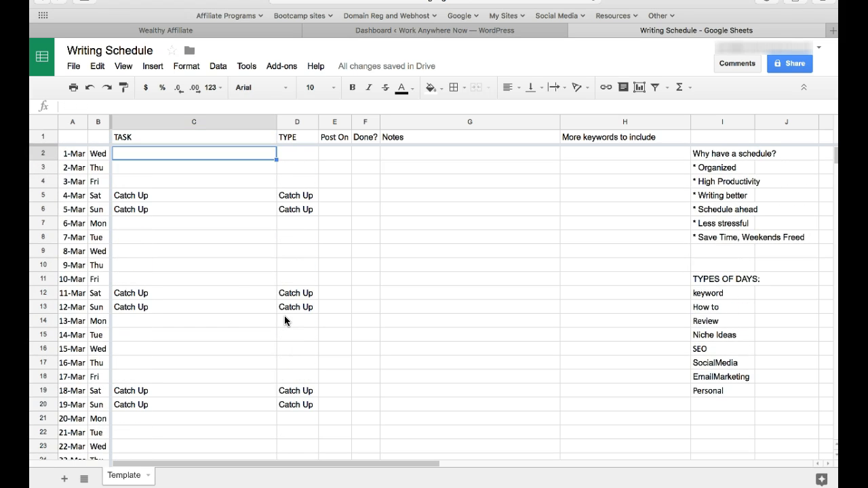
type("Key")
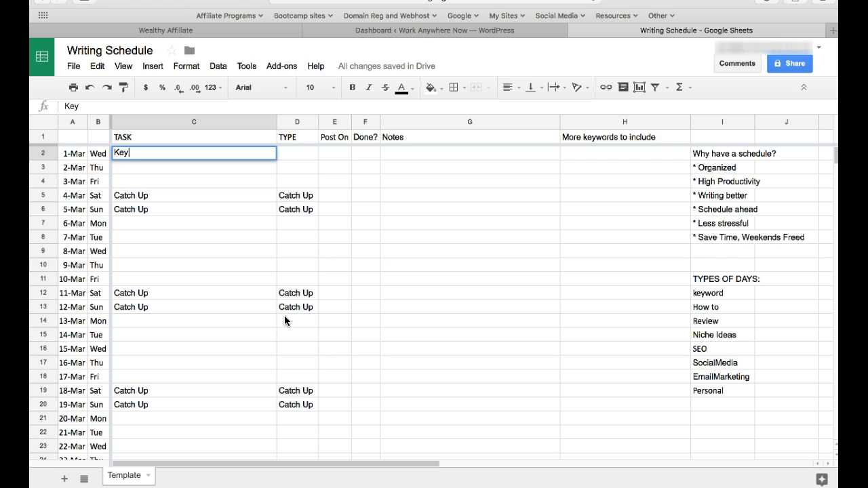
type("word resear")
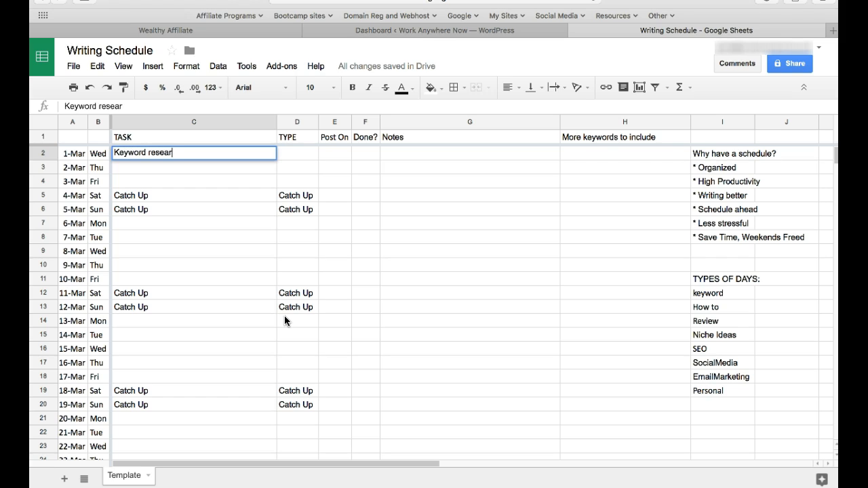
type("ch, planning")
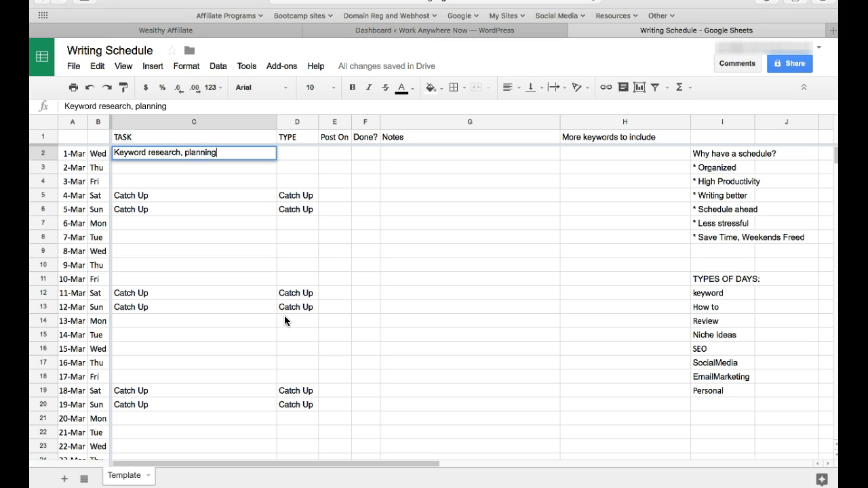
key("Return")
key("Up")
key("ctrl+c")
key("Down")
key("ctrl+v")
Set the TYPE for 1-Mar and 2-Mar to kw.
key("Right")
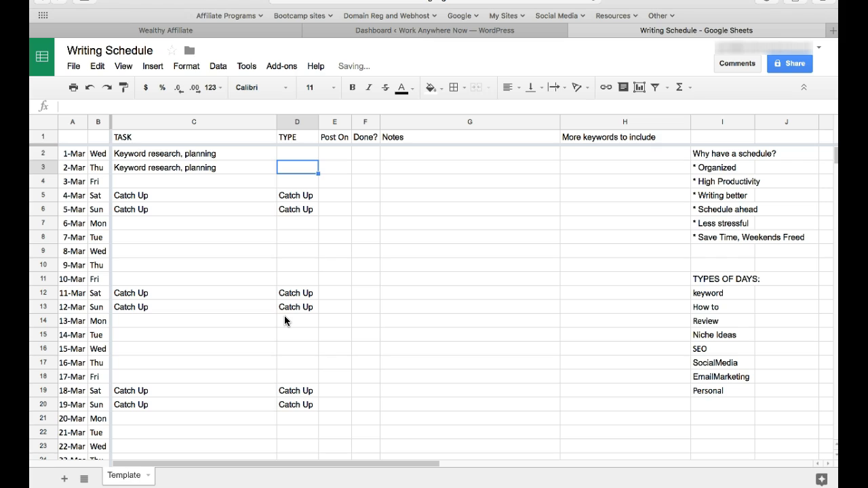
key("Up")
type("kw")
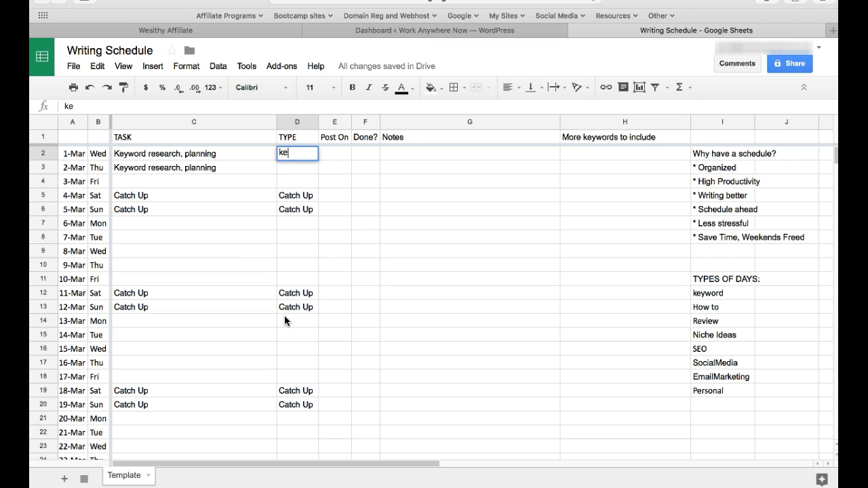
key("Return")
type("kw")
key("Return")
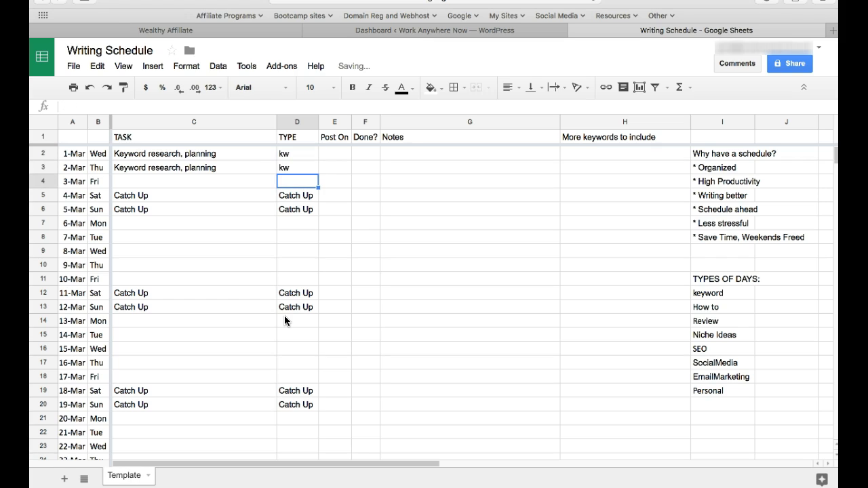
Examine the day-of-week column and the TASK column with its entries for 1-Mar and 2-Mar.
key("Right")
key("Up")
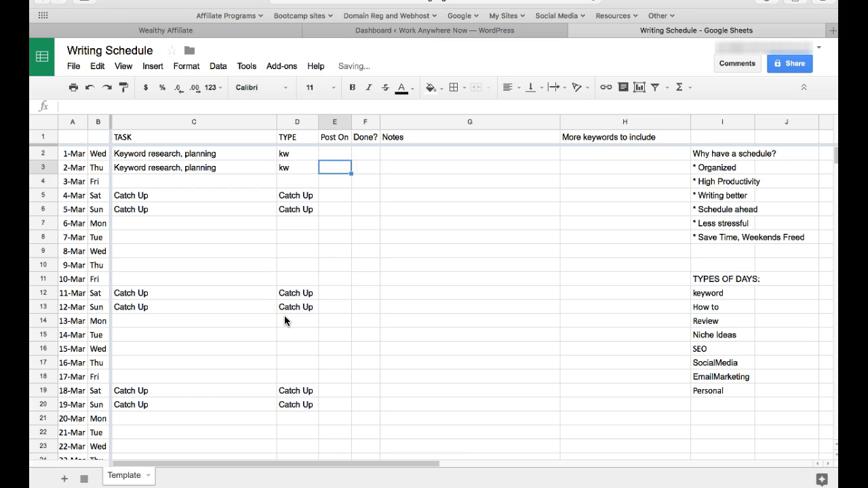
key("Up")
key("Left")
key("Left")
key("Left")
key("Right")
key("Up")
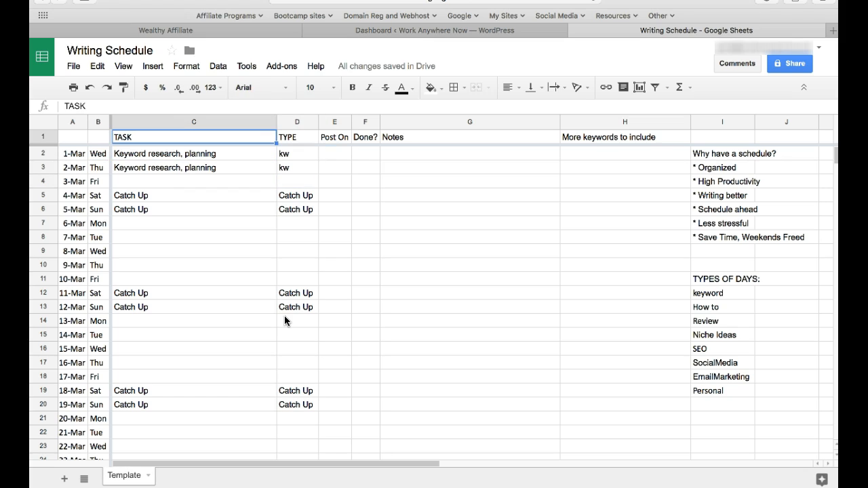
key("Left")
key("Left")
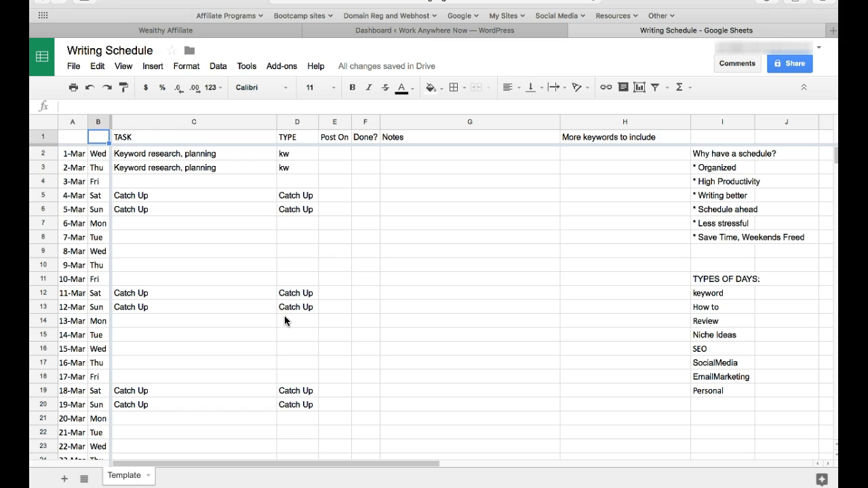
key("Right")
key("Down")
key("Down")
key("Left")
key("Right")
key("Up")
key("Right")
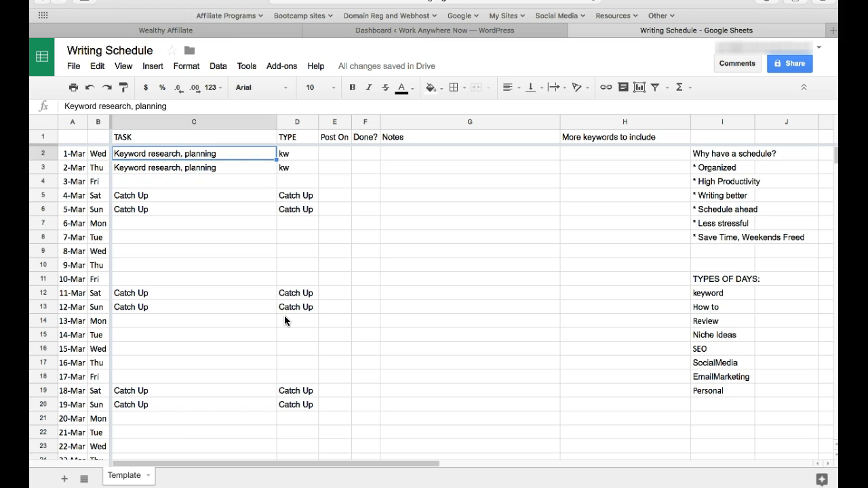
Examine the TASK column's first rows and the TYPE column from its heading down to 8-Mar.
key("Up")
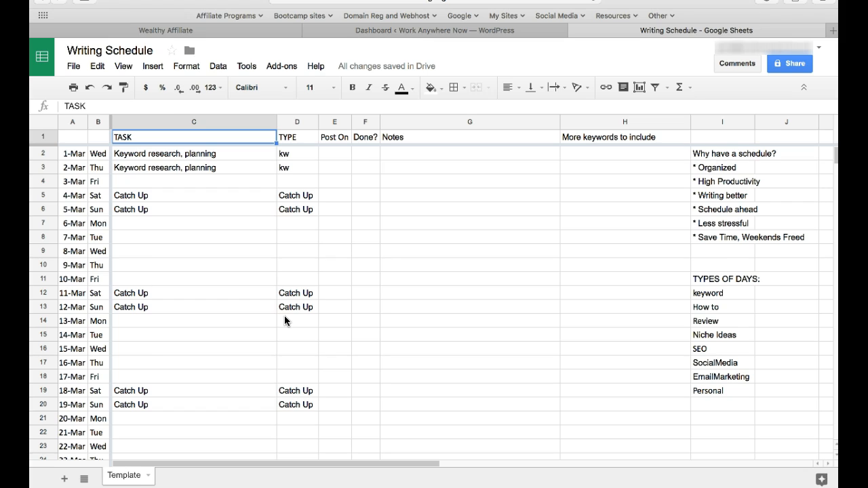
key("Down")
key("Down")
key("Down")
key("Up")
key("Up")
key("Up")
key("Right")
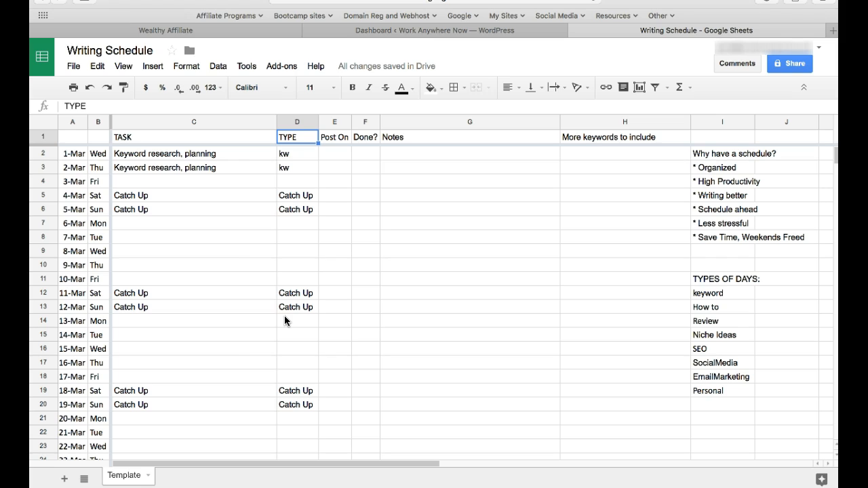
left_click(302, 188)
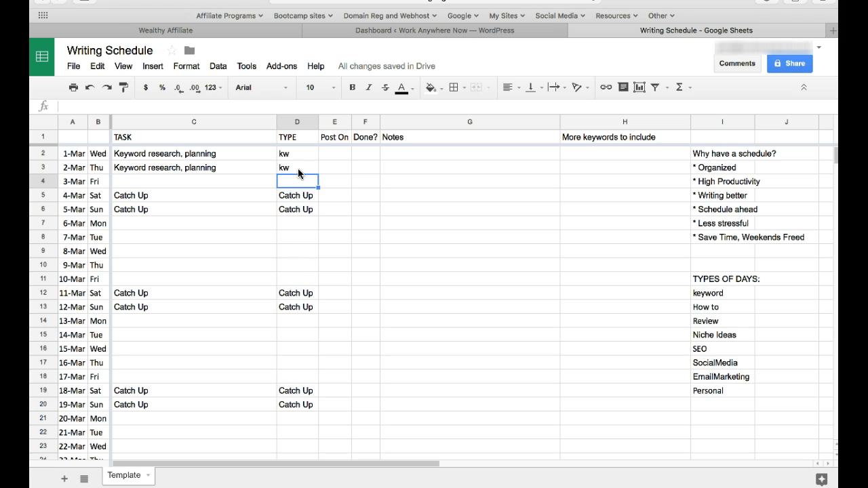
left_click(298, 252)
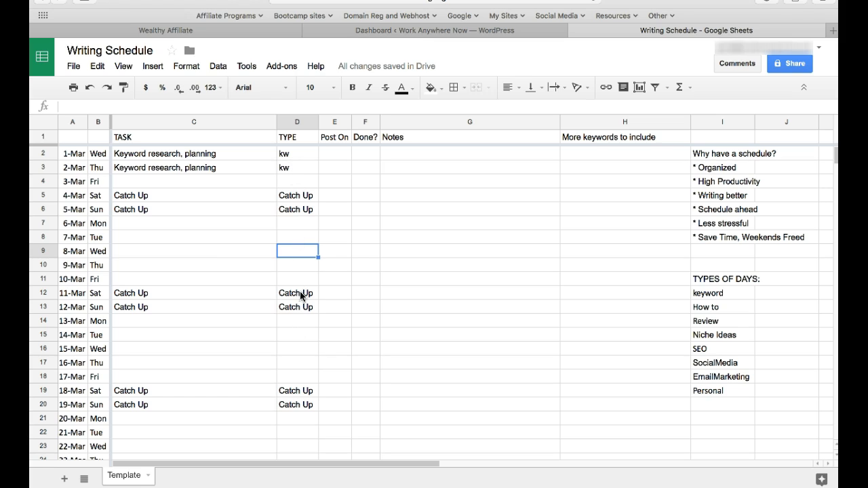
Enter the Post On date 3/6 for the 3-Mar row and 3/8 for the 6-Mar row.
left_click(334, 151)
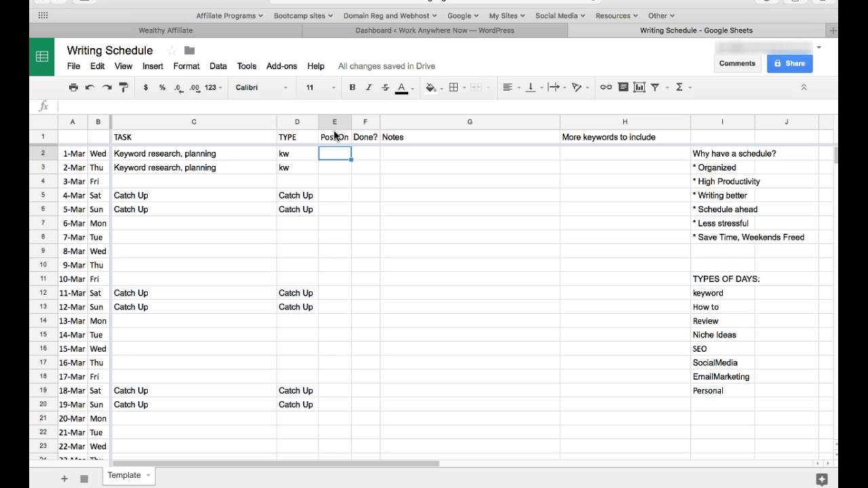
left_click(335, 182)
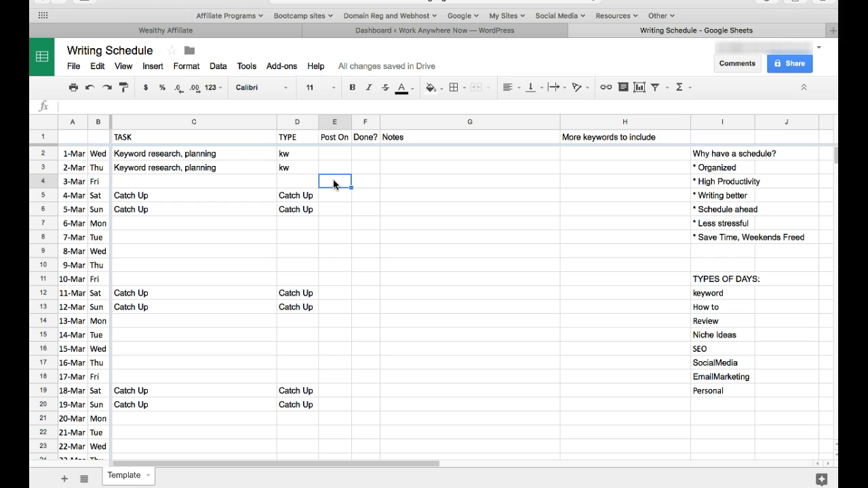
left_click(244, 182)
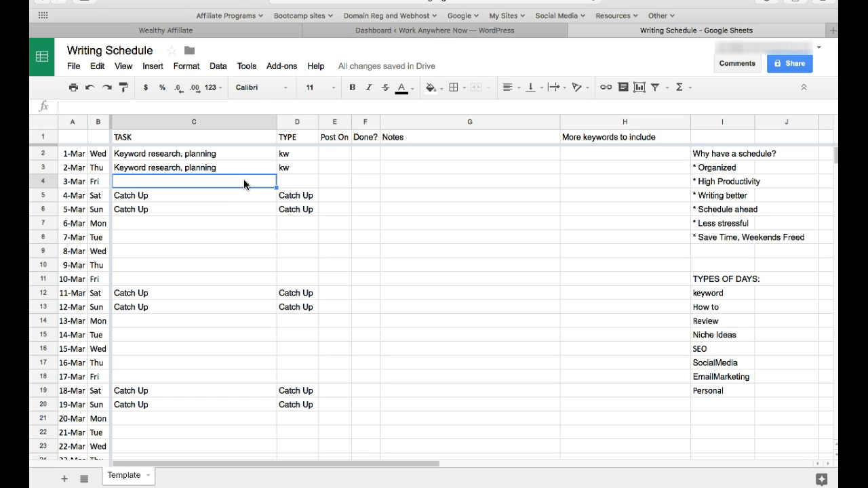
left_click(333, 182)
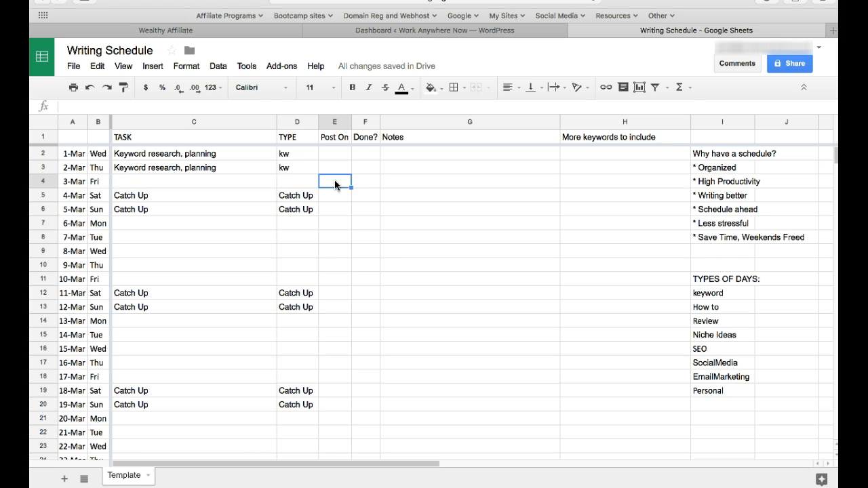
type("3/6")
key("Return")
key("Down")
key("Down")
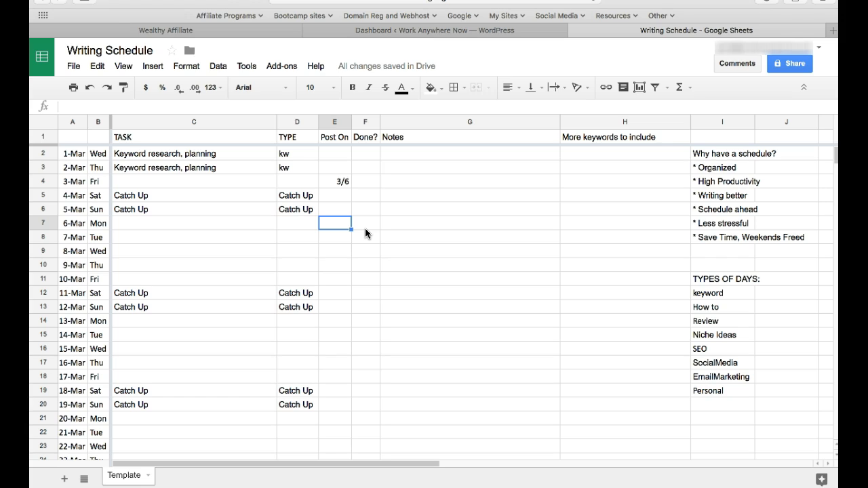
type("3/8")
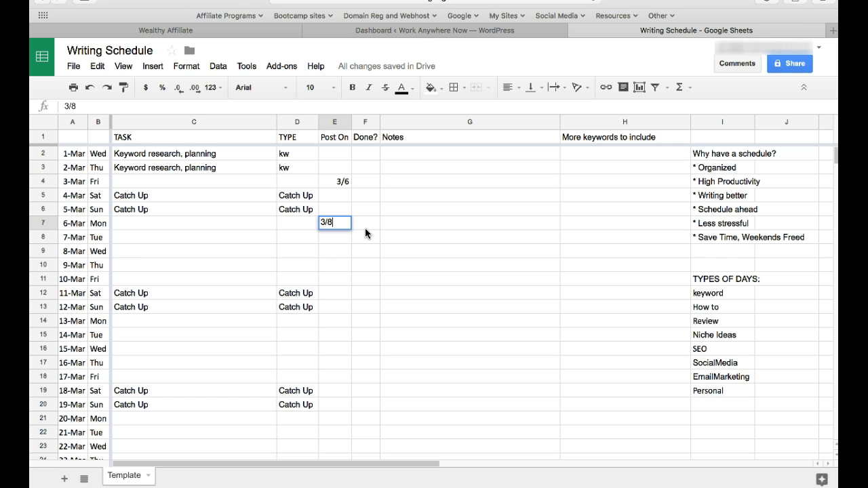
key("Return")
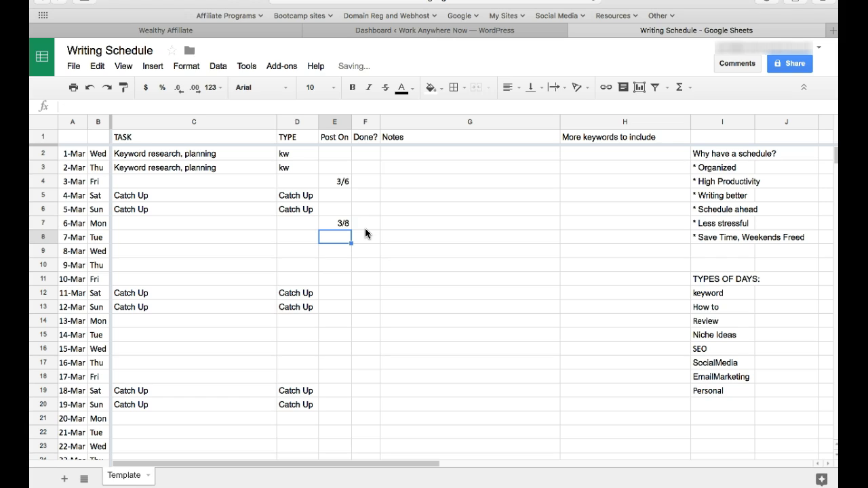
key("Down")
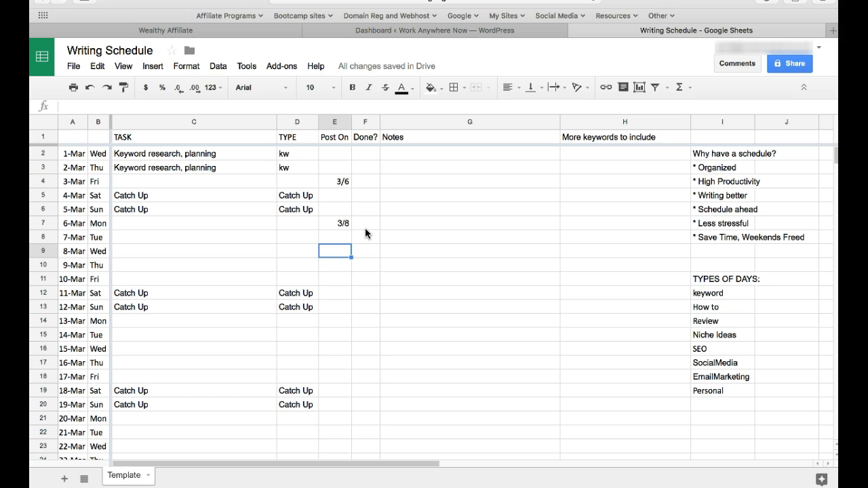
type("3/10")
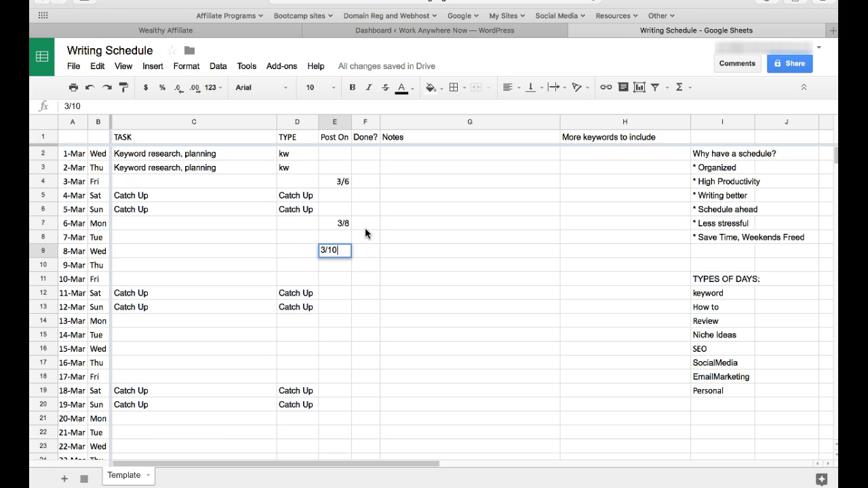
key("Escape")
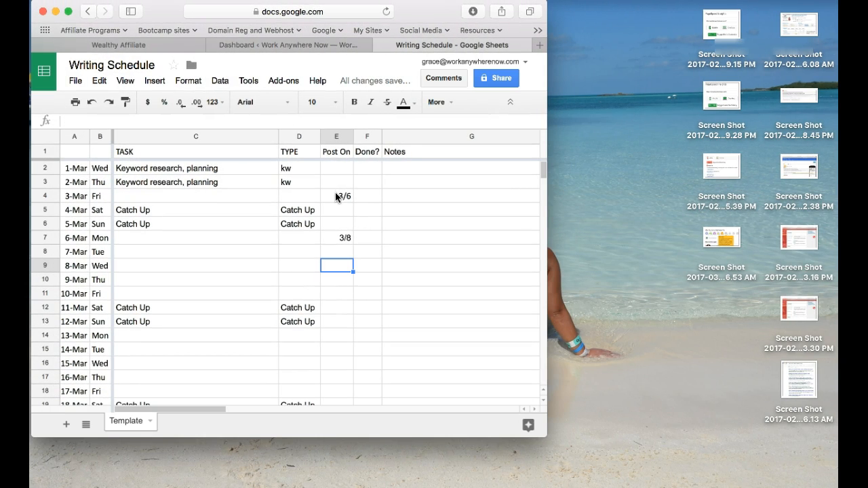
left_click(68, 11)
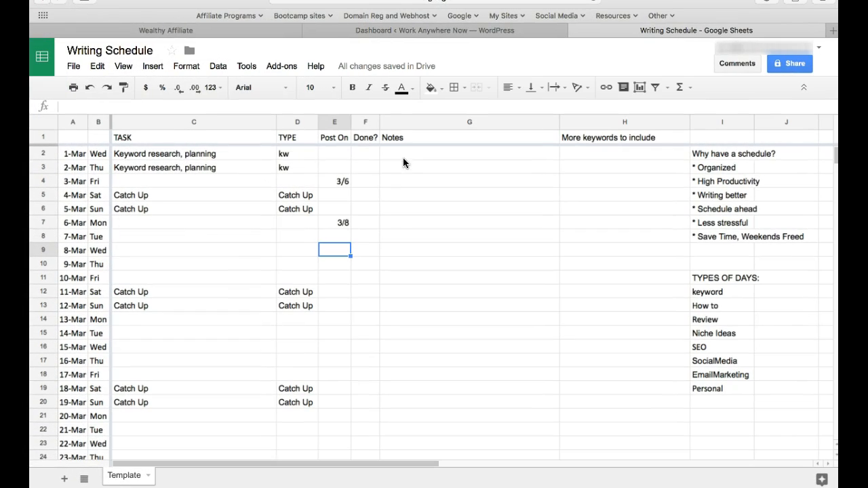
Fill in the Post On dates 3/10, 3/13, 3/15 and 3/17 for 7-Mar through 10-Mar.
left_click(337, 231)
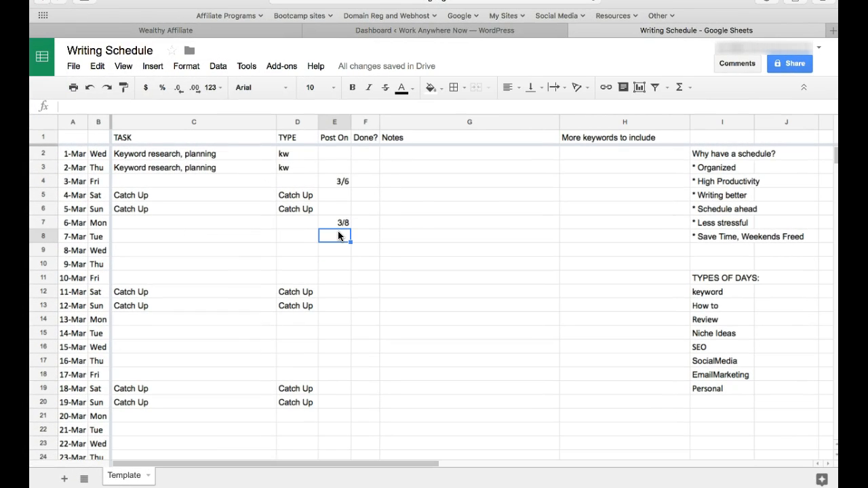
type("3/10")
key("Return")
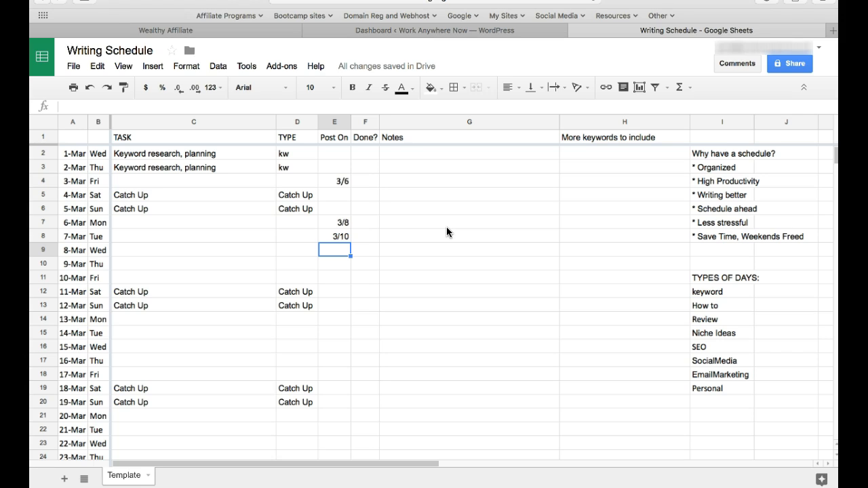
type("3/13")
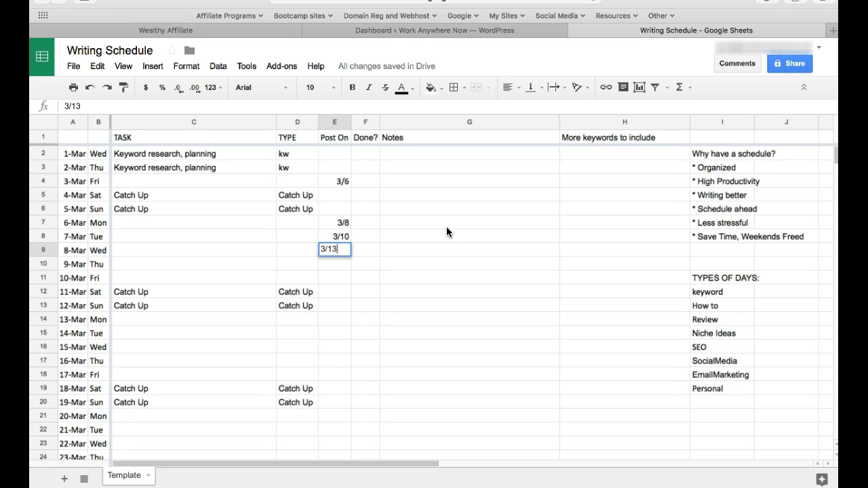
key("Return")
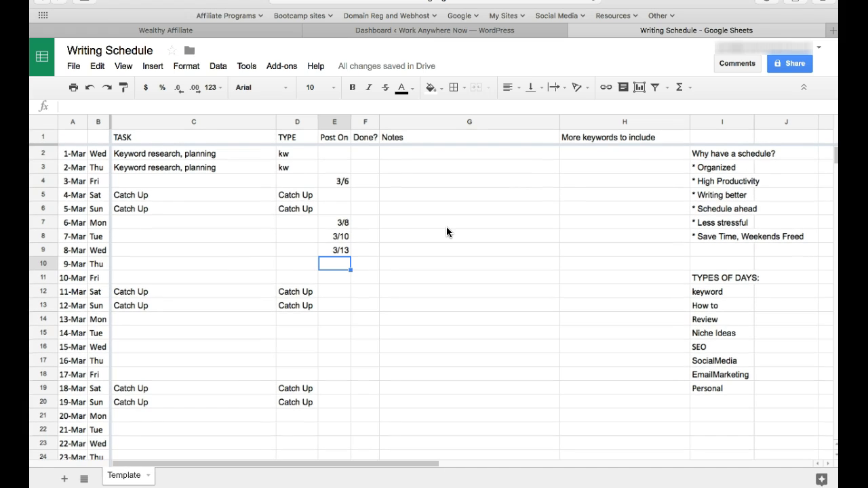
type("3/15")
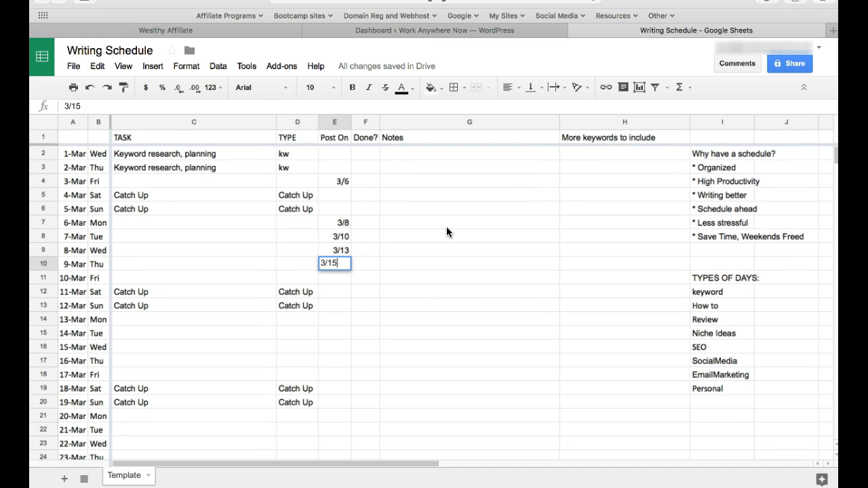
key("Return")
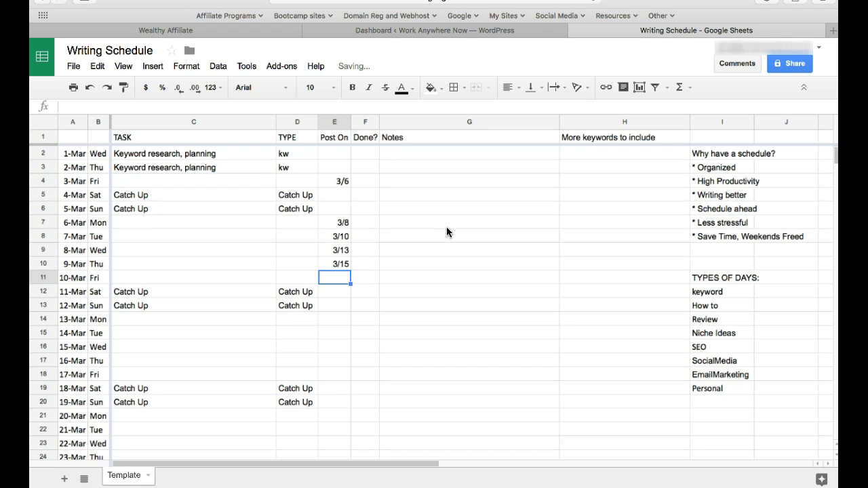
type("3/17")
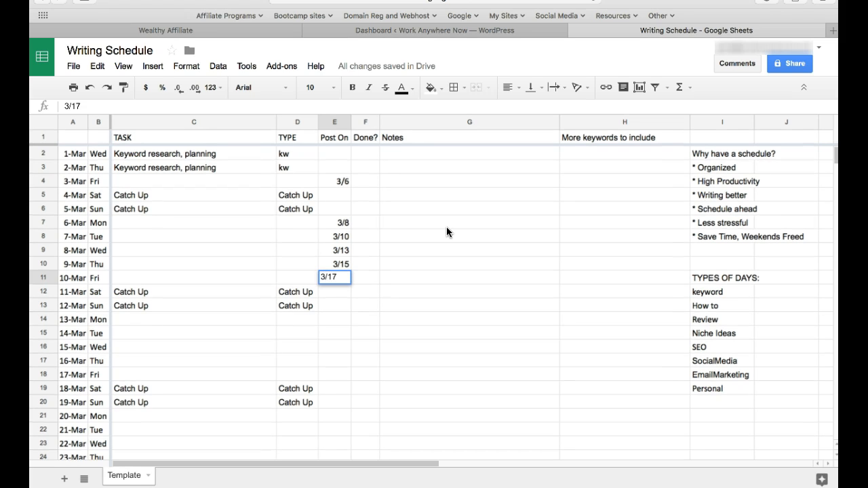
key("Return")
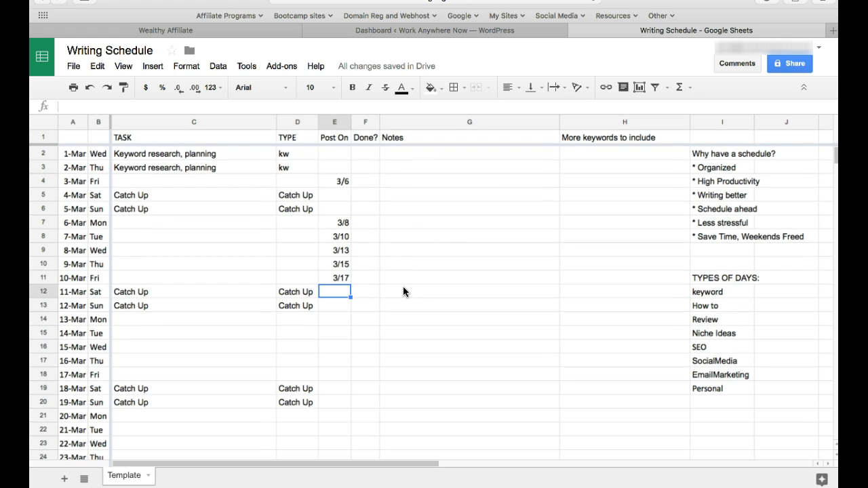
left_click(233, 278)
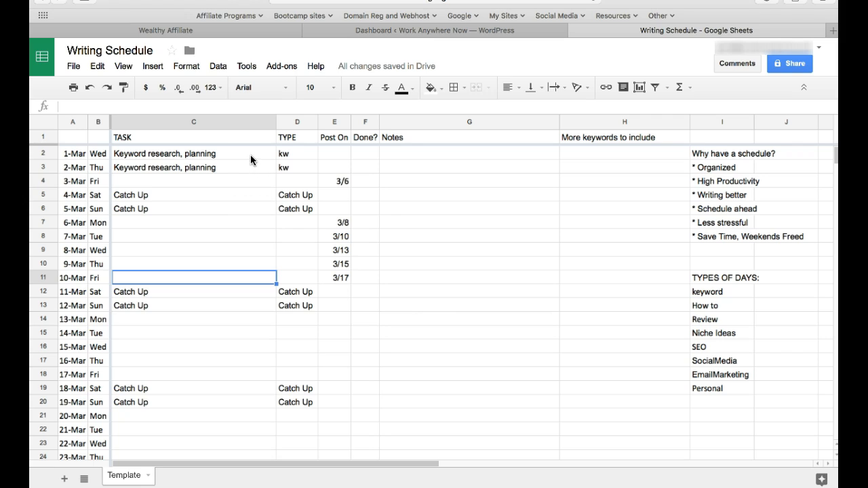
left_click(336, 320)
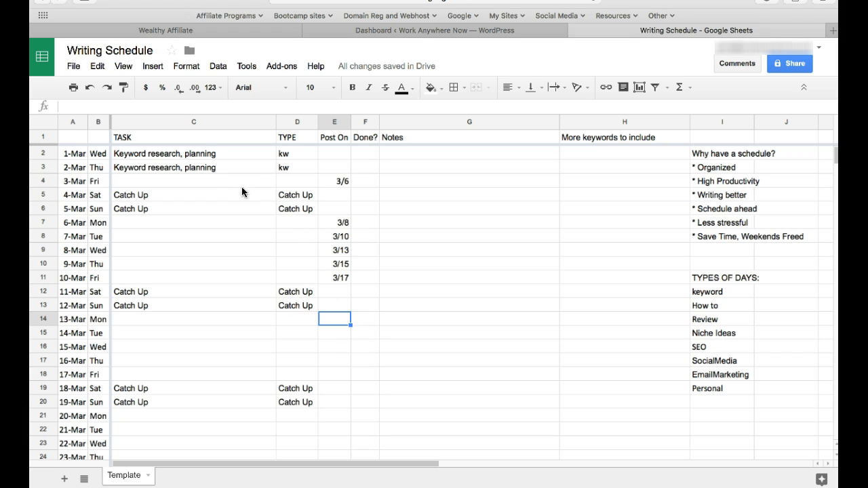
left_click(222, 150)
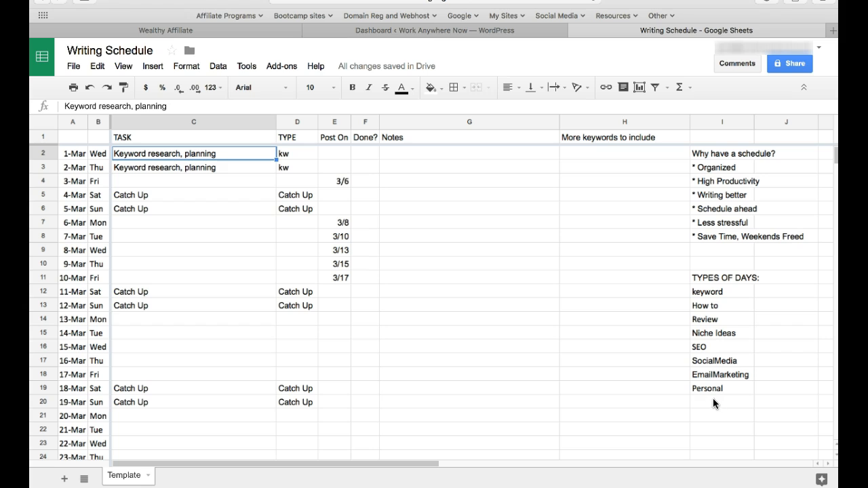
Enter the TYPE How to for the 3-Mar row and Review for the 6-Mar row.
left_click(291, 184)
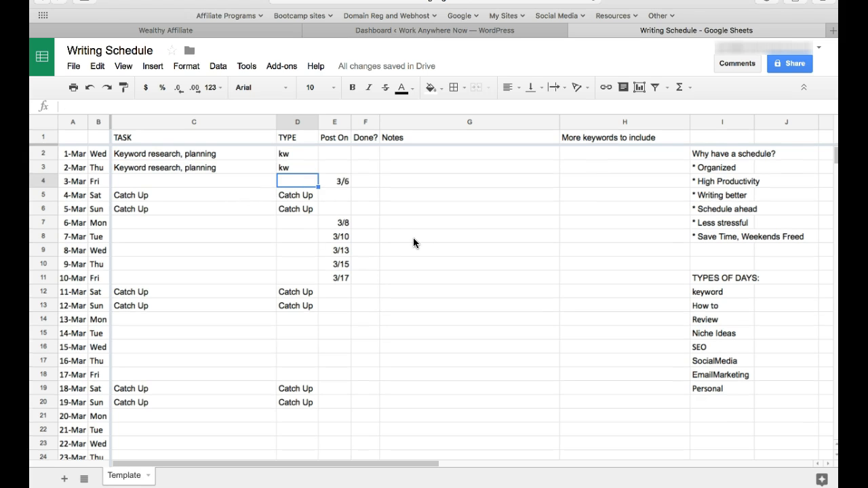
type("How to")
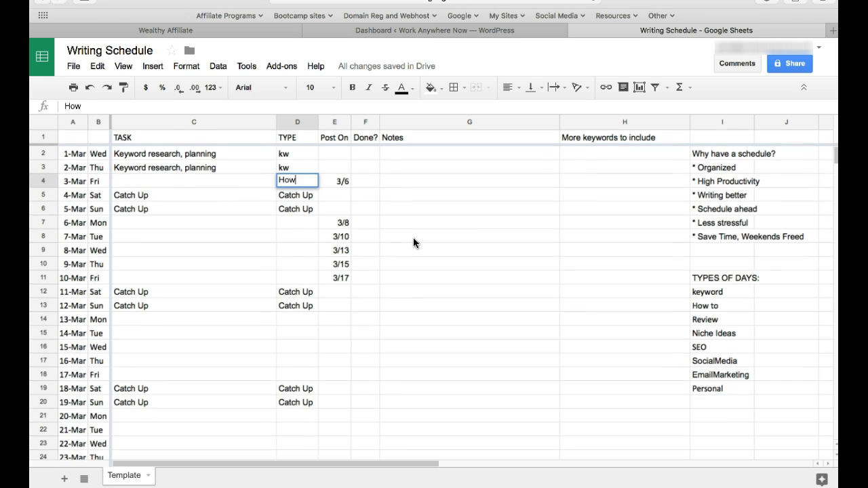
key("Return")
key("Return")
key("Return")
key("Return")
key("Return")
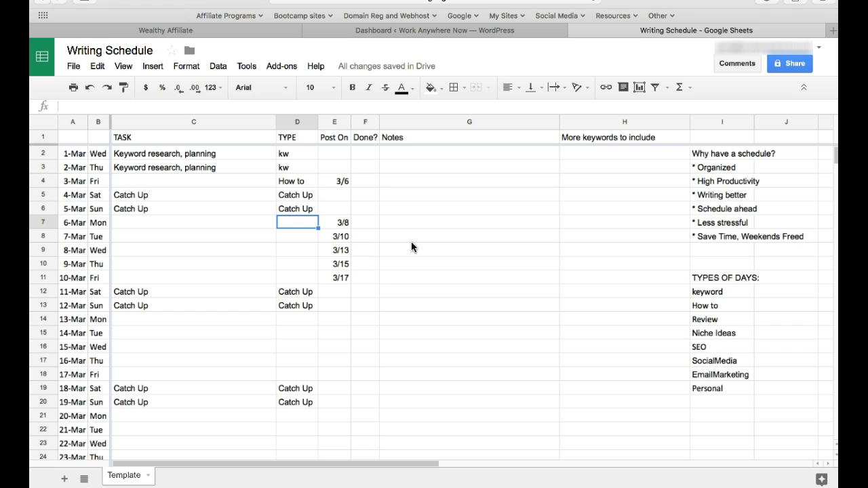
type("Review")
key("Return")
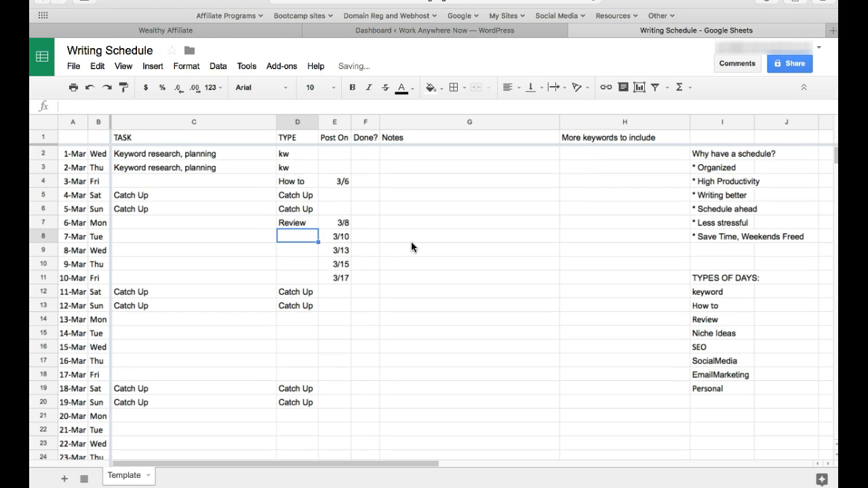
Fill in the TYPE values Niche, SEO, Social and Email for 7-Mar through 10-Mar.
type("Niche")
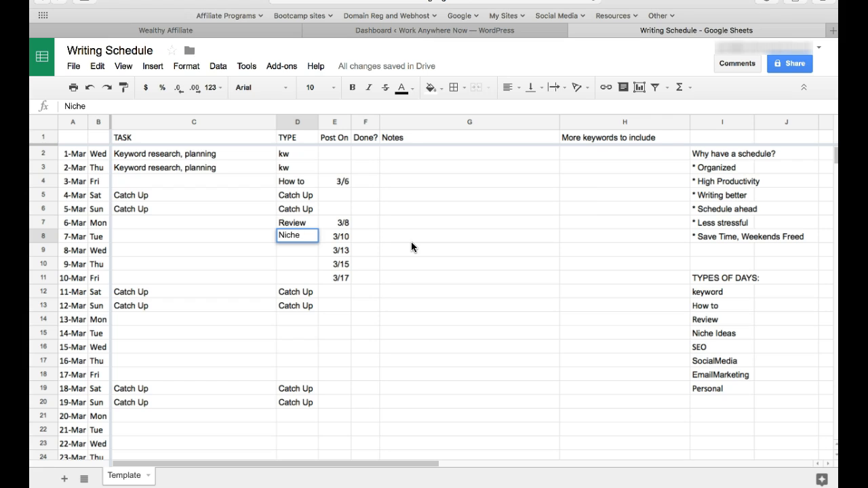
key("Return")
type("SEO")
key("Return")
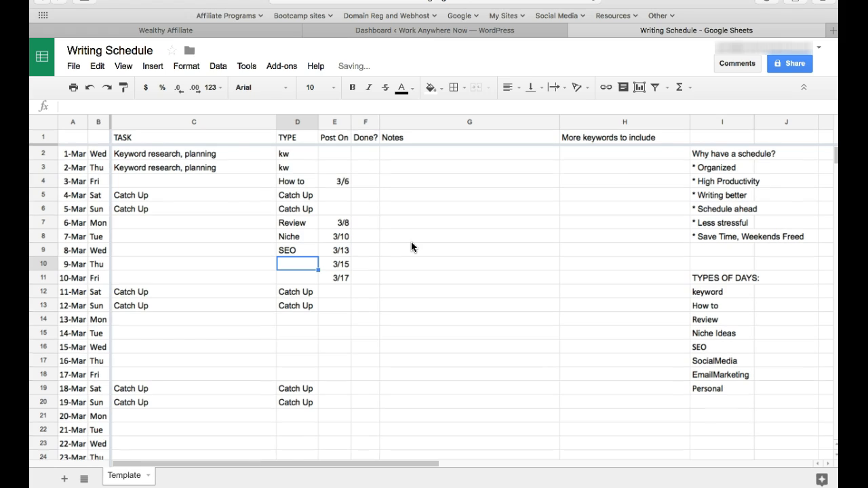
type("Social")
key("Return")
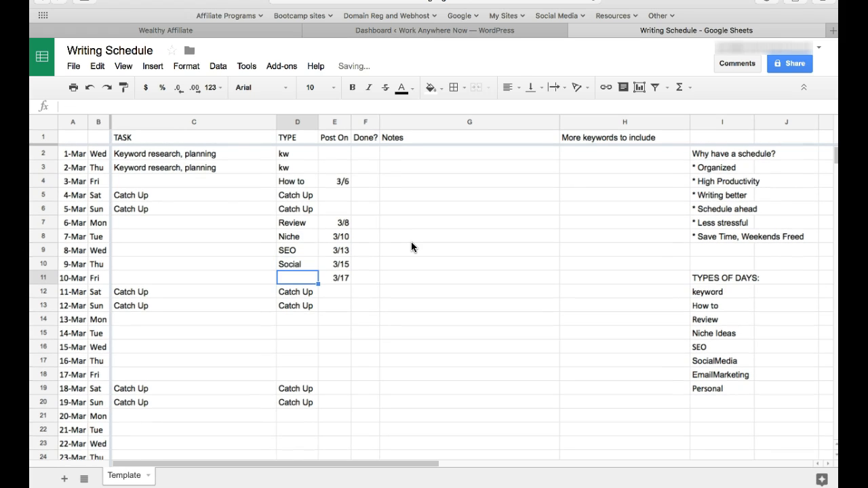
type("Emai")
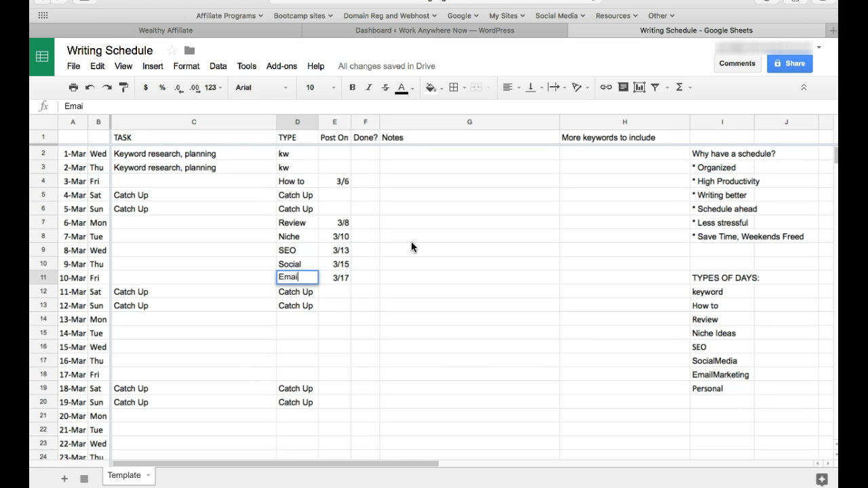
type("l")
key("Return")
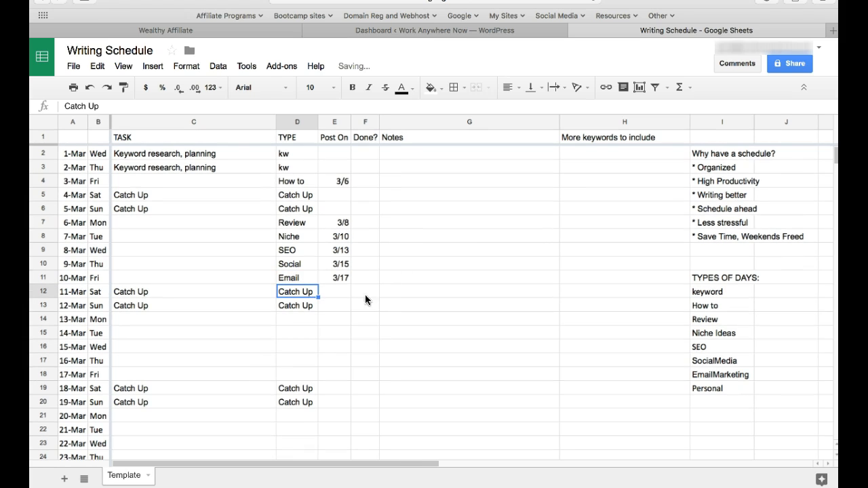
Fill in the TYPE values Personal, How to and Review for 13-Mar through 15-Mar.
left_click(308, 321)
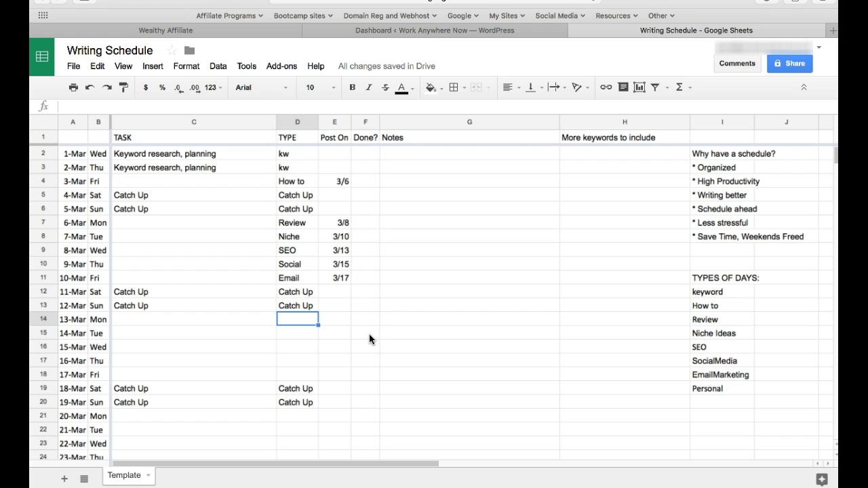
type("Personal")
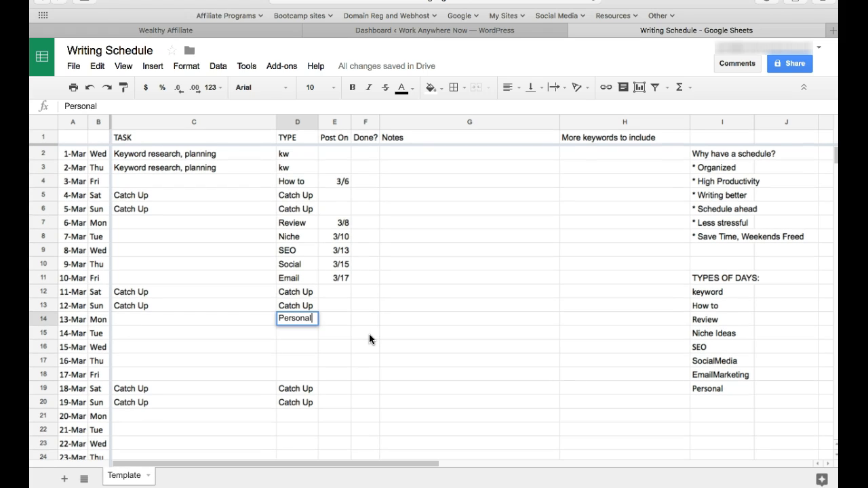
key("Return")
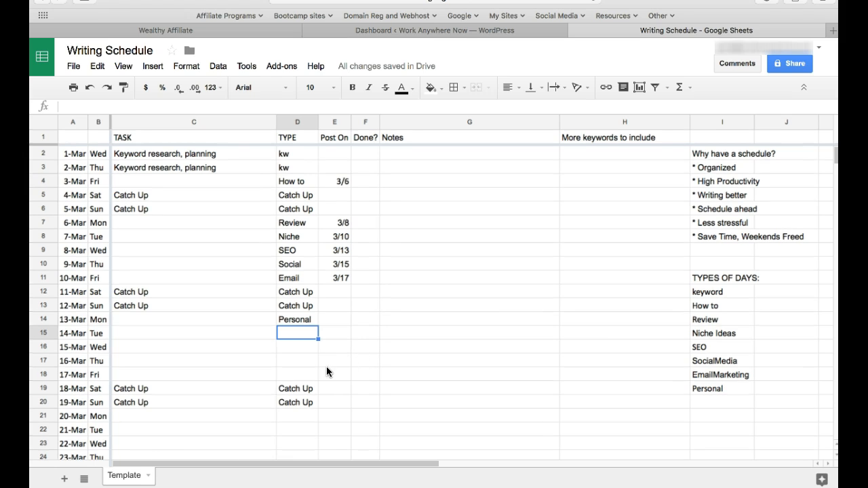
type("h")
key("BackSpace")
key("BackSpace")
type("H")
key("Return")
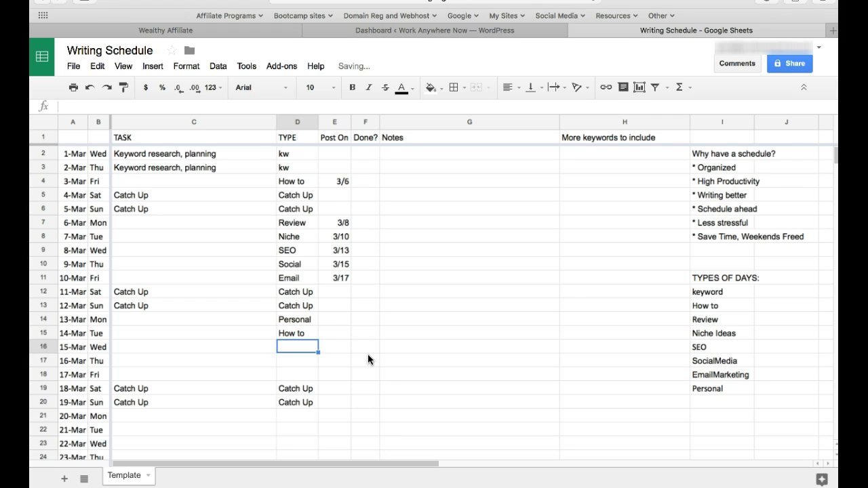
type("R")
key("Return")
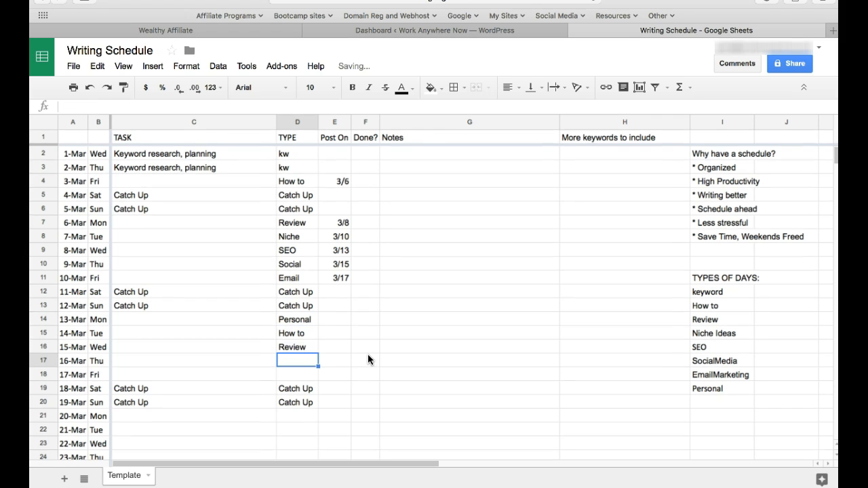
left_click(386, 391)
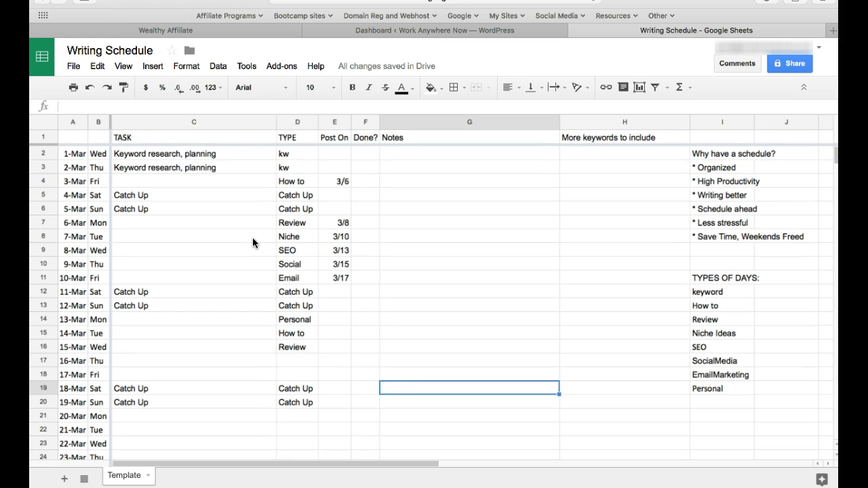
left_click(230, 184)
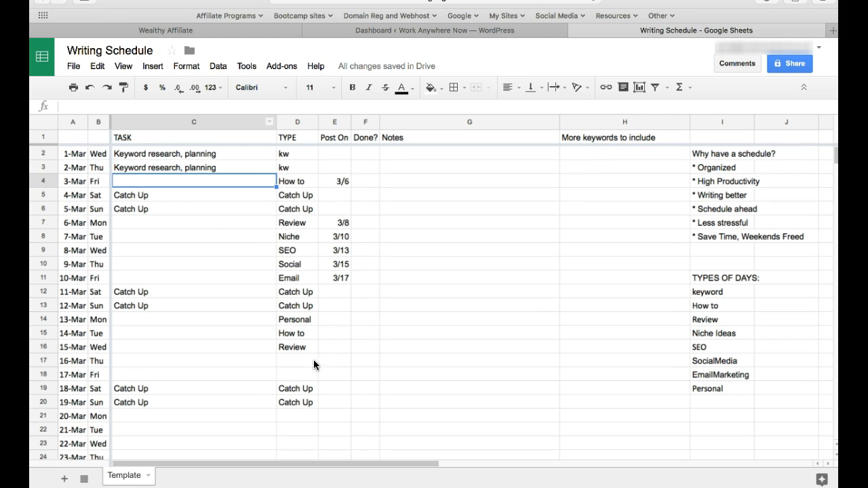
Add a new sheet to the workbook and name it Keywords.
left_click(65, 479)
double_click(173, 476)
type("Ket")
type("words")
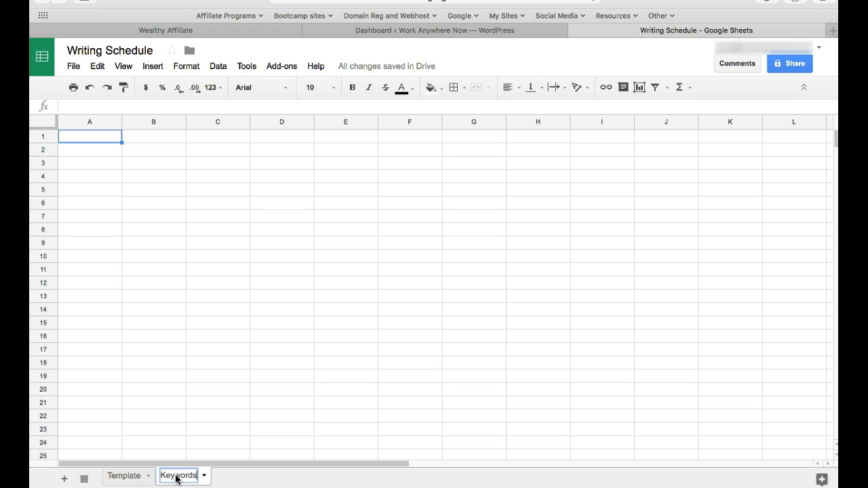
left_click(146, 456)
left_click(102, 257)
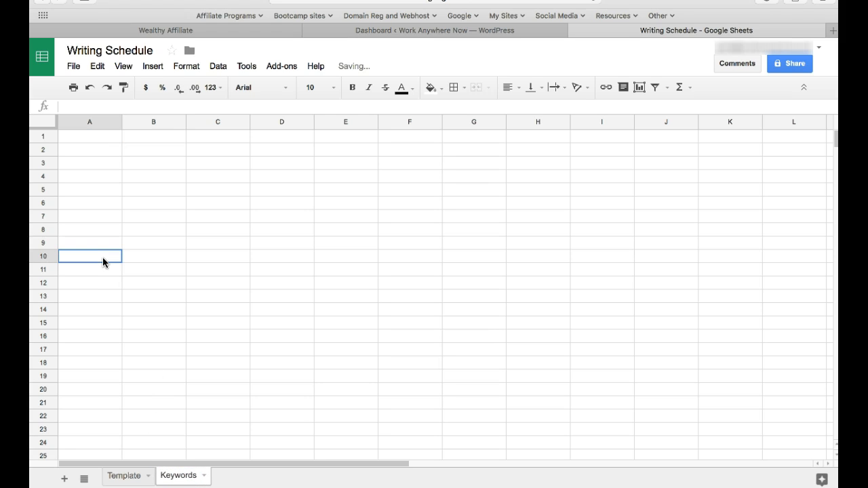
Enter the heading Live Posts in cell A1 of the Keywords sheet.
left_click(103, 139)
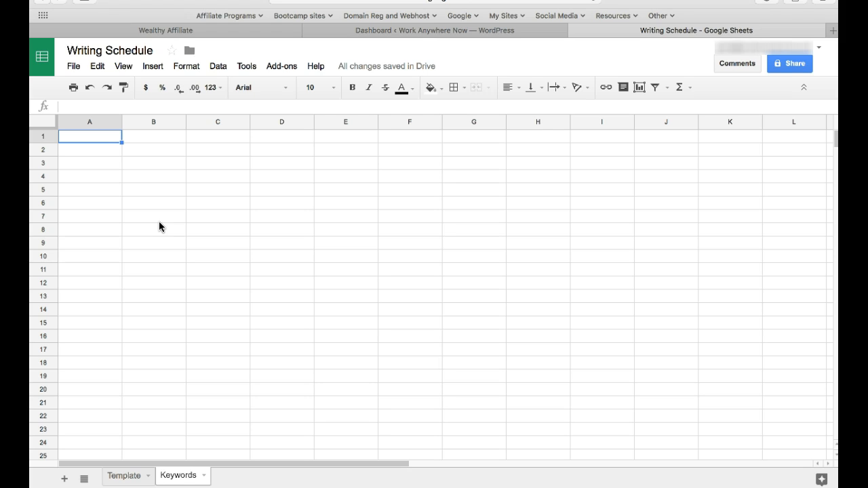
type("UPI")
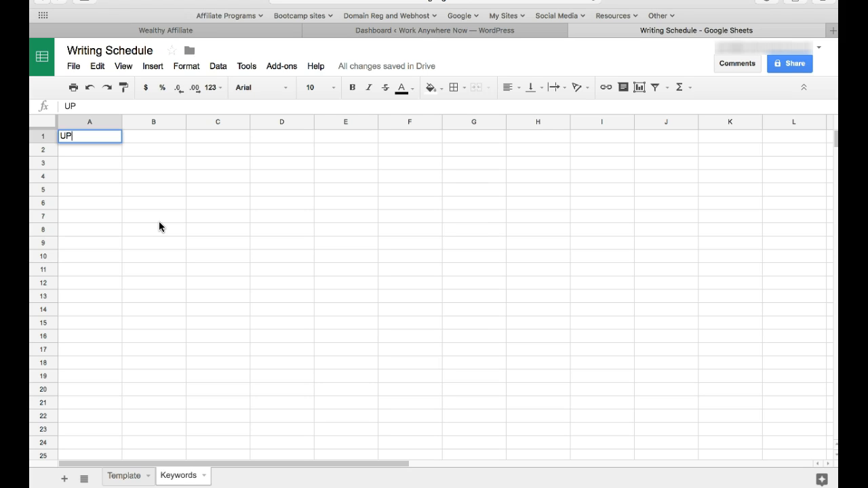
key("BackSpace")
key("BackSpace")
key("BackSpace")
type("Live POs")
key("BackSpace")
key("BackSpace")
type("os")
key("Down")
key("Down")
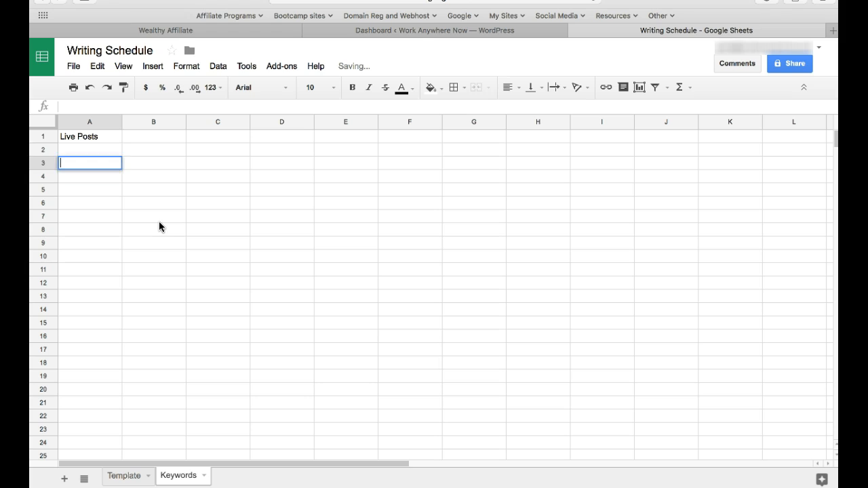
Enter the heading Upcoming Posts in cell A13, below the Live Posts section.
left_click(103, 297)
type("Upcoming Posts")
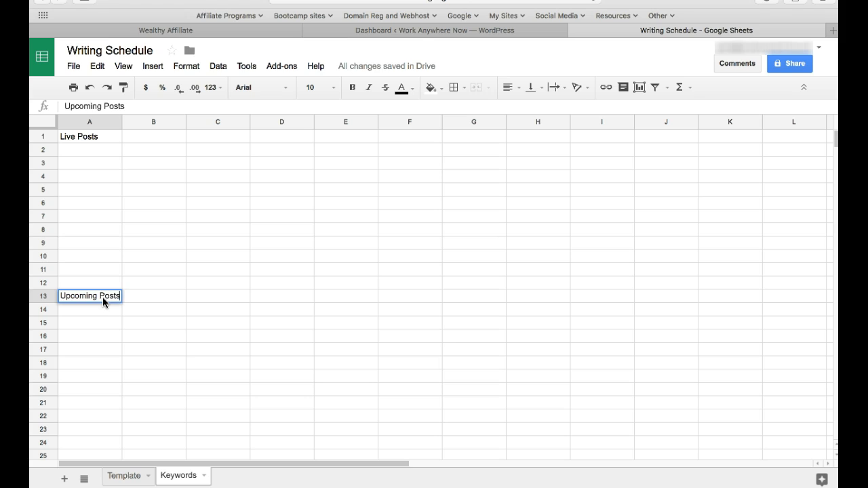
key("Return")
Enter the heading Keywords to use in cell A26, below the Upcoming Posts section.
scroll(102, 298, "down", 5)
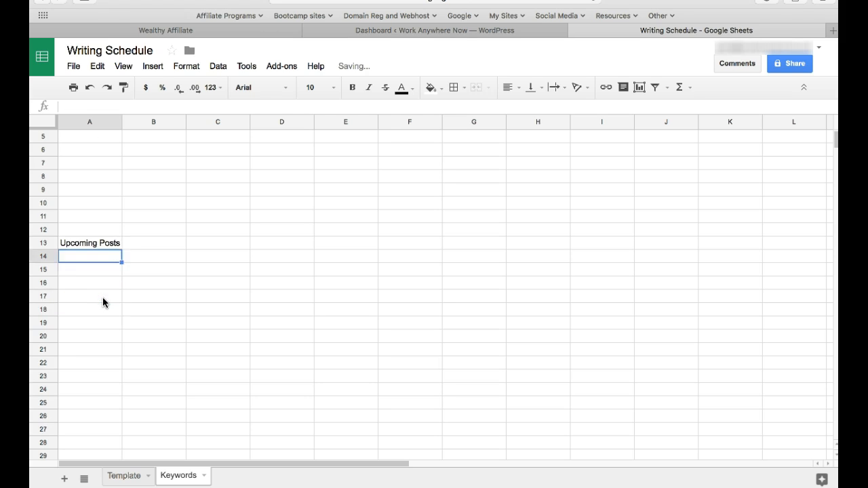
left_click(94, 336)
type("K")
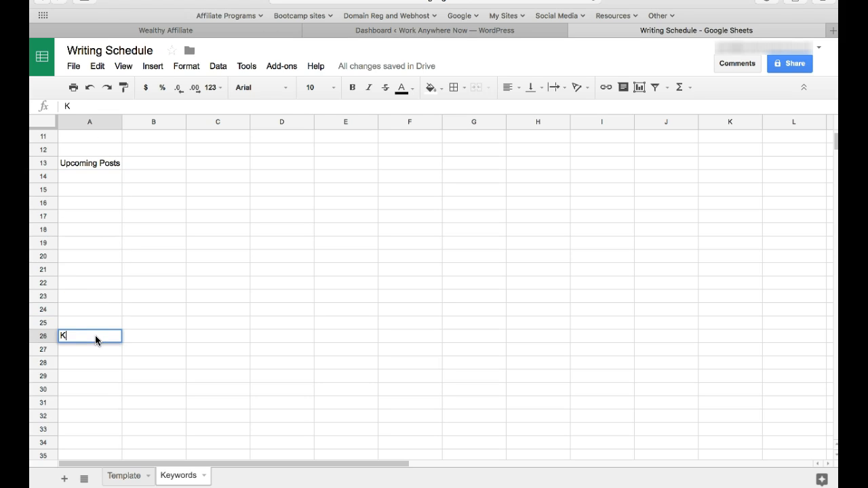
type("eywords to use")
key("Return")
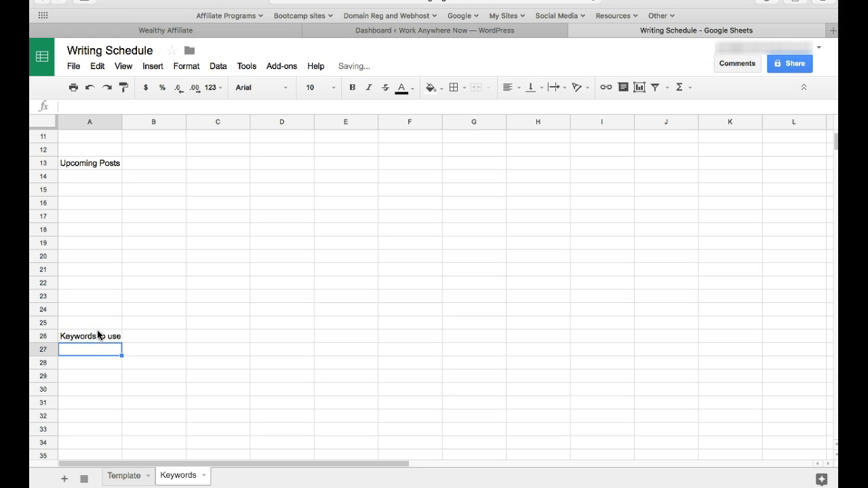
Examine the Keywords sheet's three sections and the rows below Keywords to use, checking them against the Template sheet's schedule.
scroll(247, 283, "up", 5)
scroll(246, 279, "down", 11)
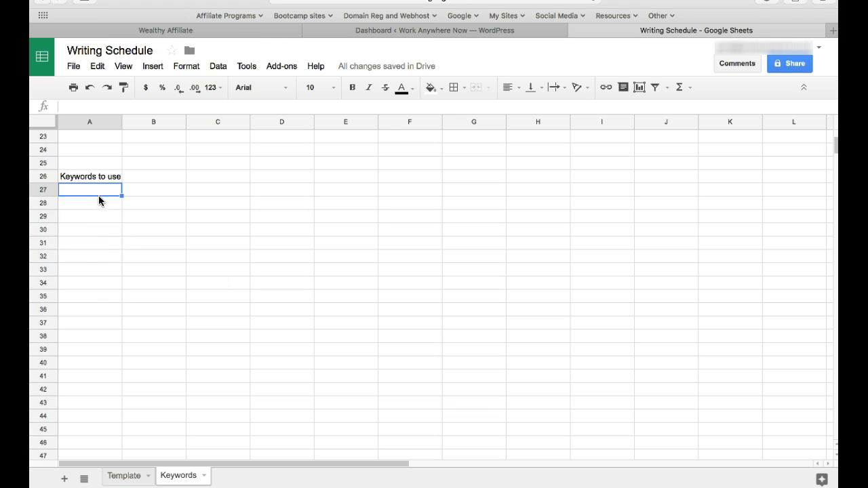
left_click(99, 375, "shift")
left_click(102, 413, "shift")
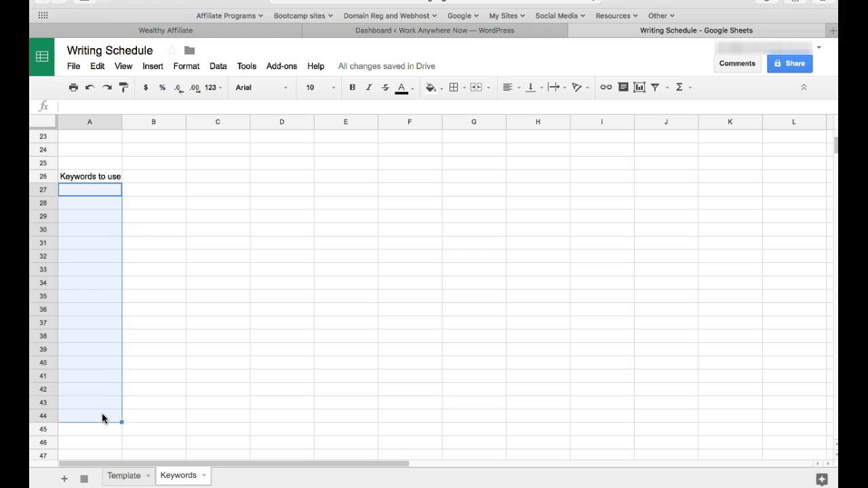
left_click(165, 367)
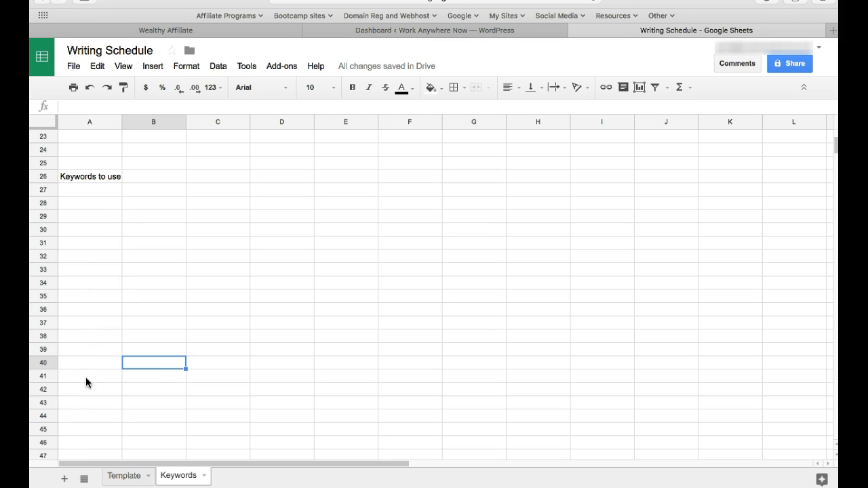
scroll(128, 255, "up", 8)
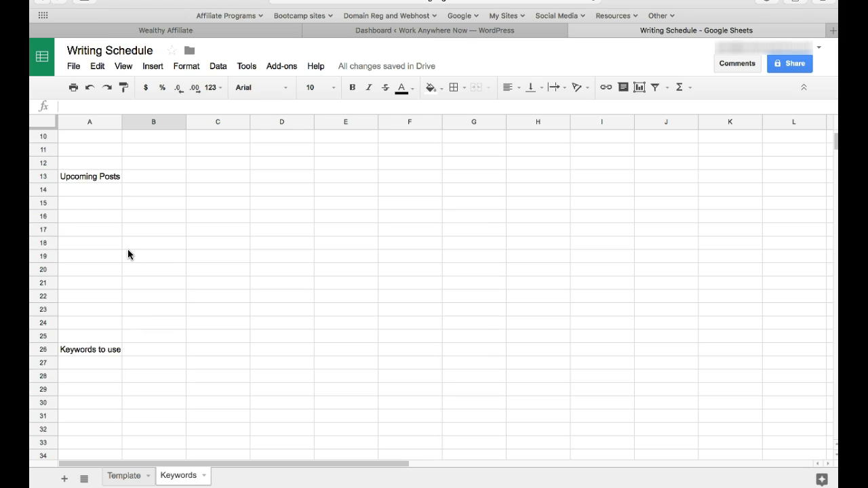
left_click(124, 475)
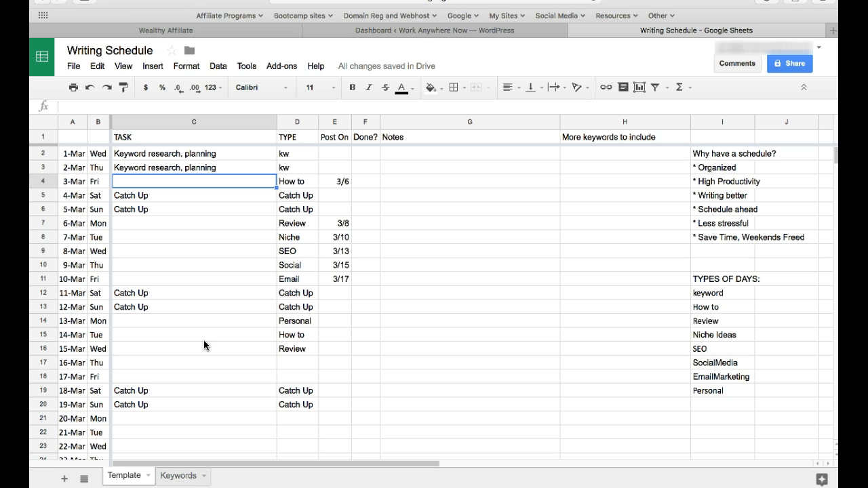
left_click(178, 475)
scroll(117, 396, "down", 6)
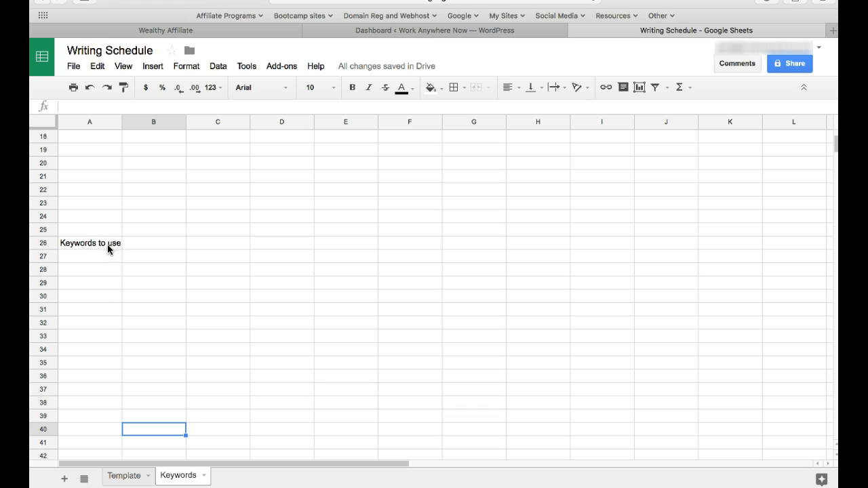
scroll(107, 246, "up", 6)
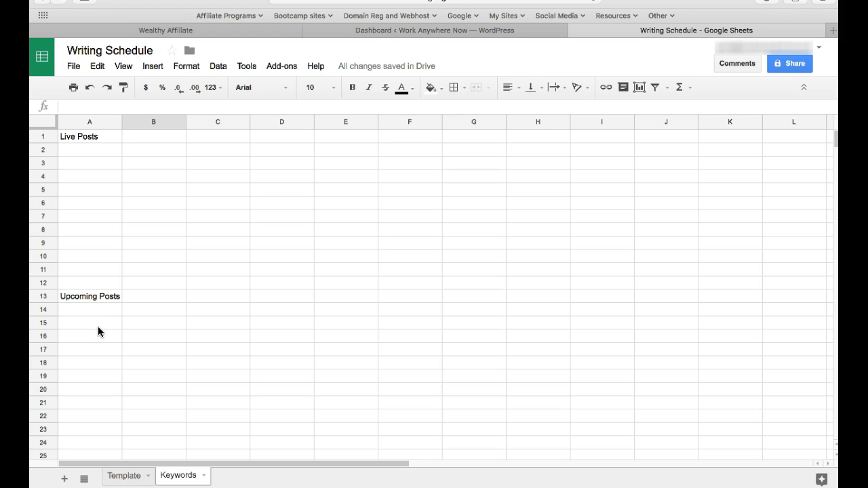
Review the cells under Live Posts and the Upcoming Posts and Keywords to use sections below them on the Keywords sheet.
left_click(90, 148)
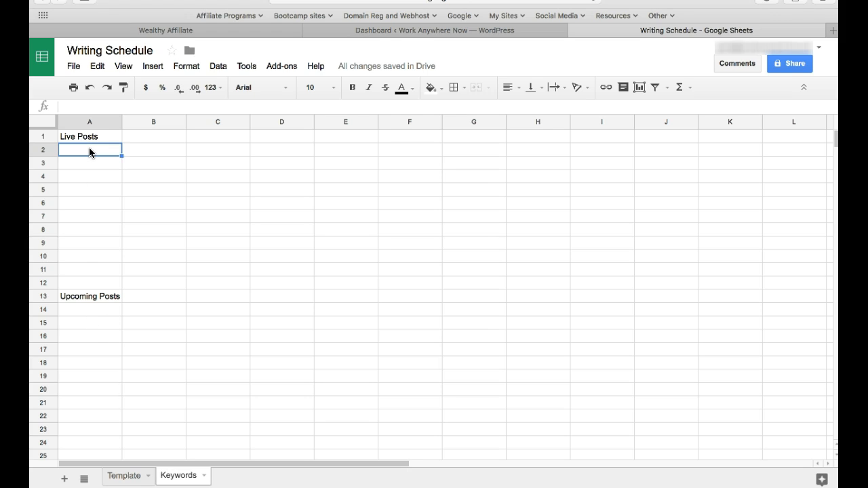
left_click(142, 151)
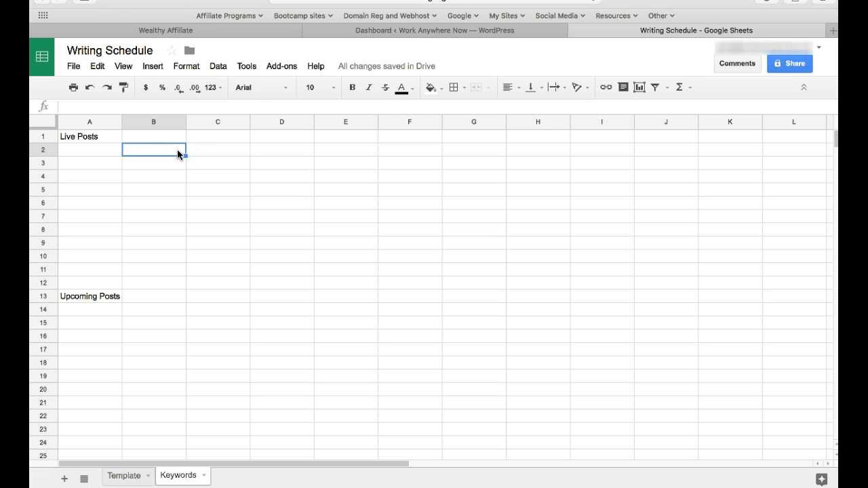
left_click(110, 154)
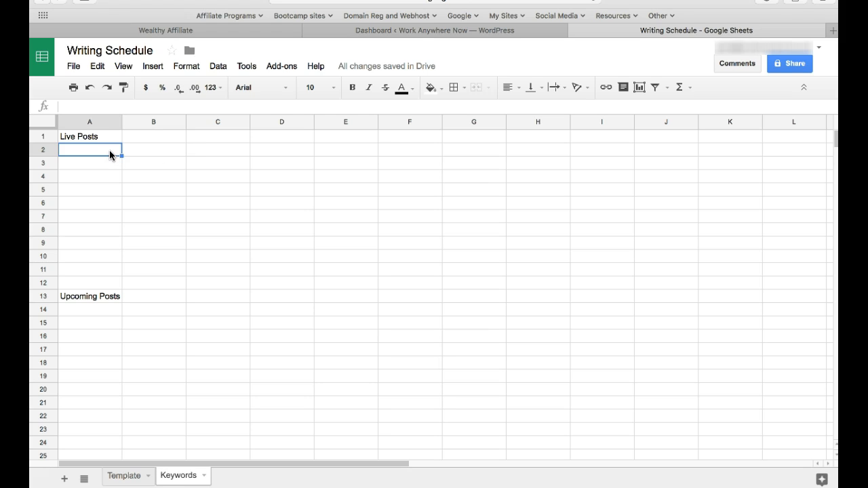
left_click(156, 153)
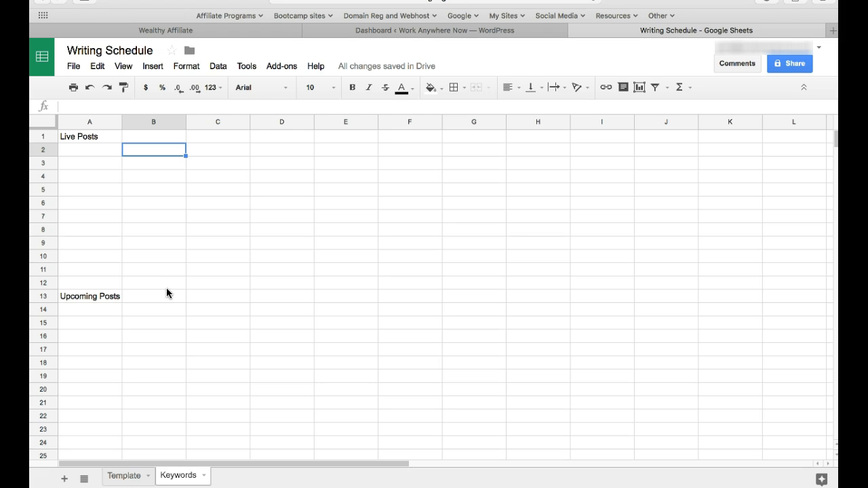
scroll(164, 363, "down", 3)
scroll(164, 362, "up", 3)
scroll(150, 407, "down", 5)
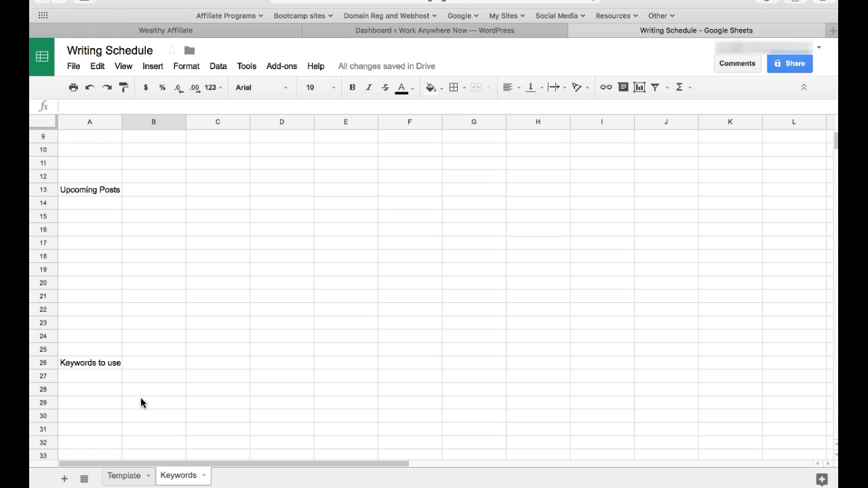
scroll(162, 310, "up", 5)
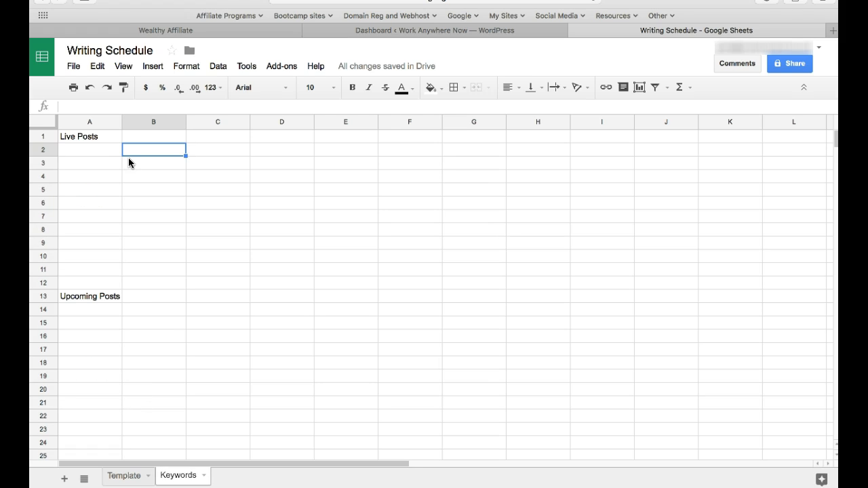
scroll(194, 338, "down", 5)
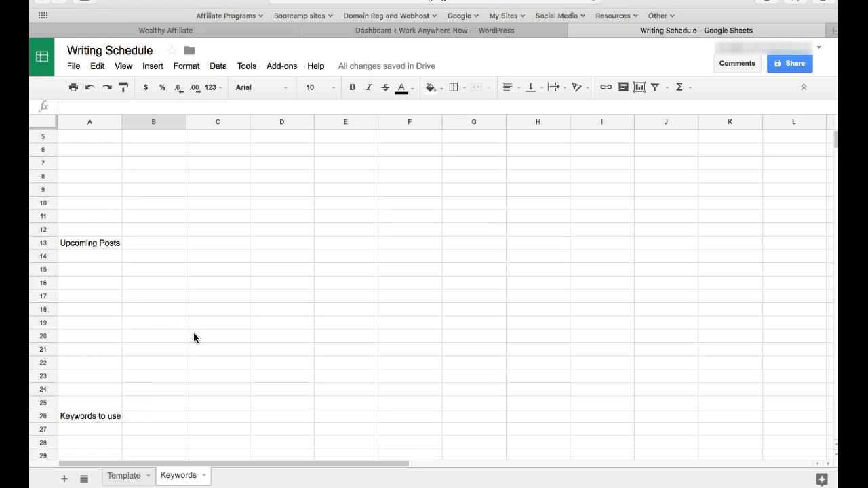
Enter the task "create a writing schedule" for 3-Mar in cell C4 of the Template sheet.
left_click(123, 474)
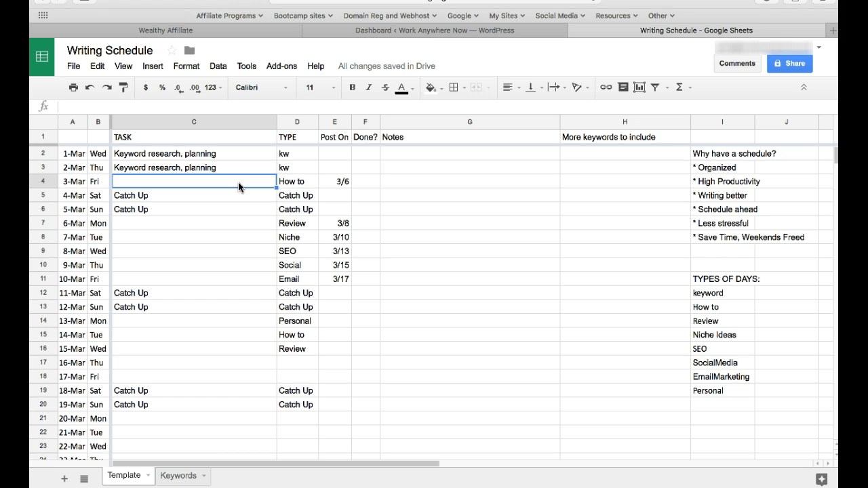
type("write")
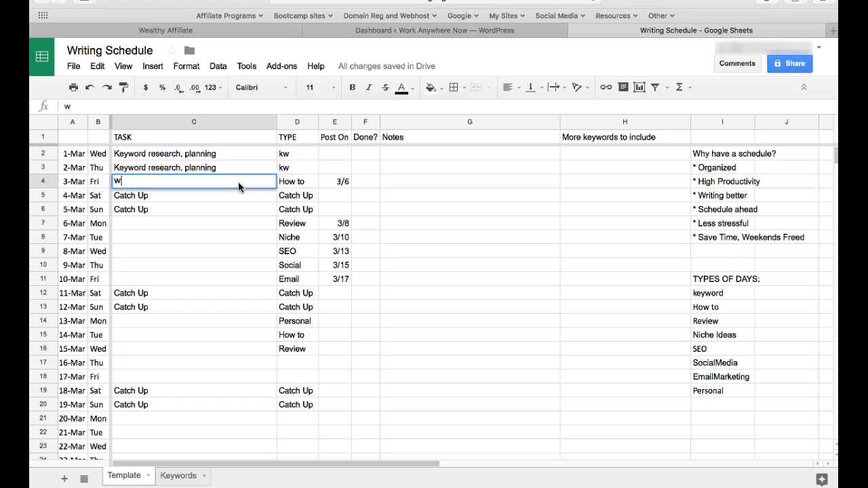
key("BackSpace")
key("BackSpace")
key("BackSpace")
key("BackSpace")
key("BackSpace")
type("create a wr")
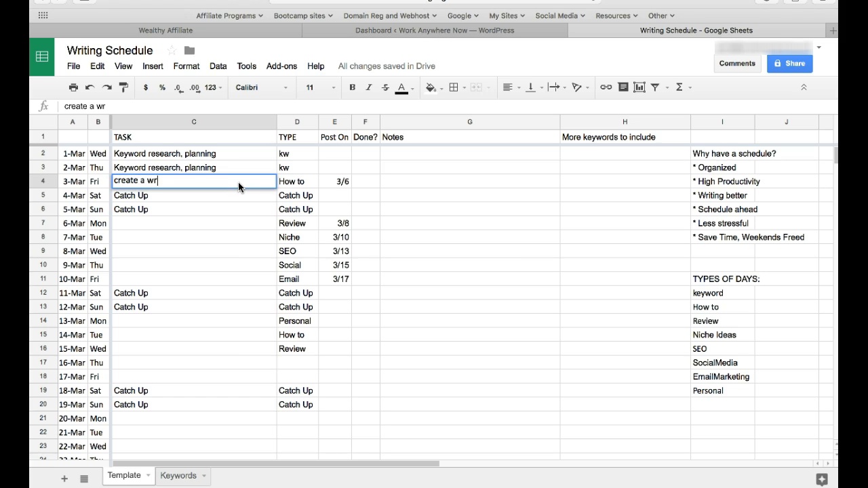
type("iting schedule")
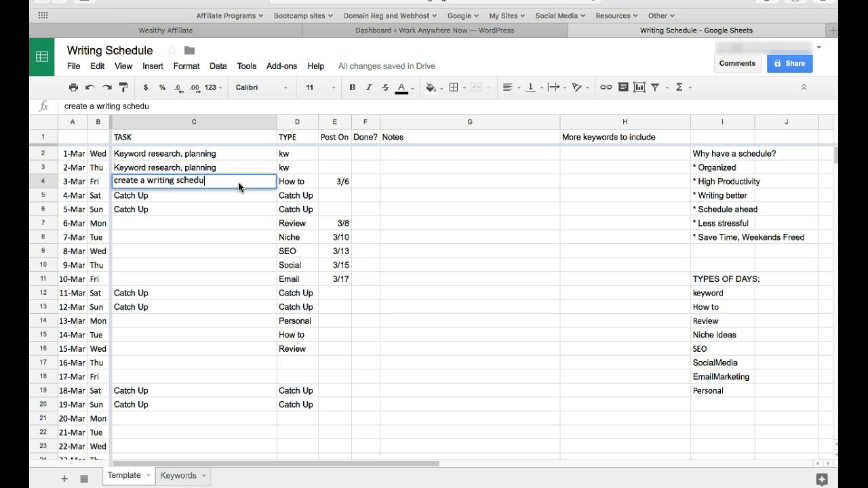
key("Return")
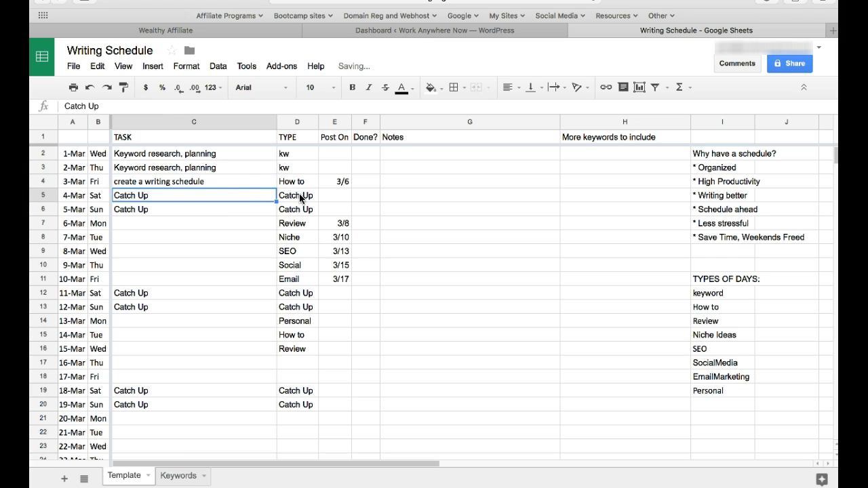
left_click(256, 183)
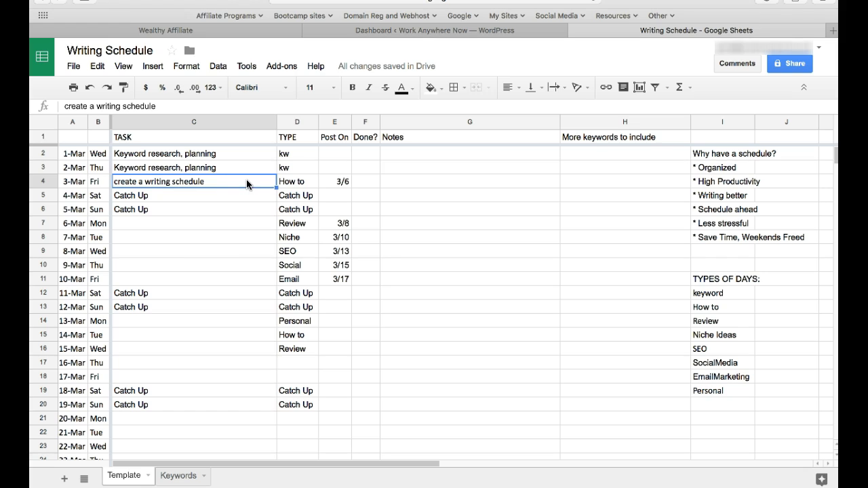
left_click(243, 225)
left_click(244, 235)
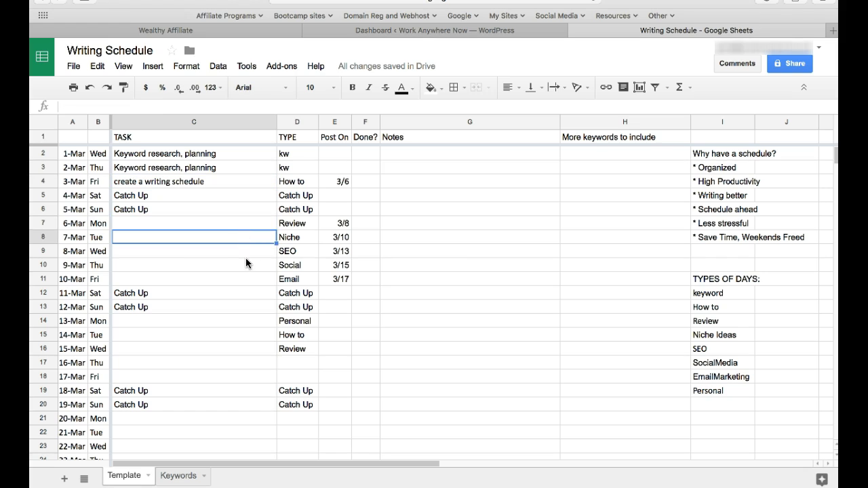
left_click(246, 263)
left_click(394, 180)
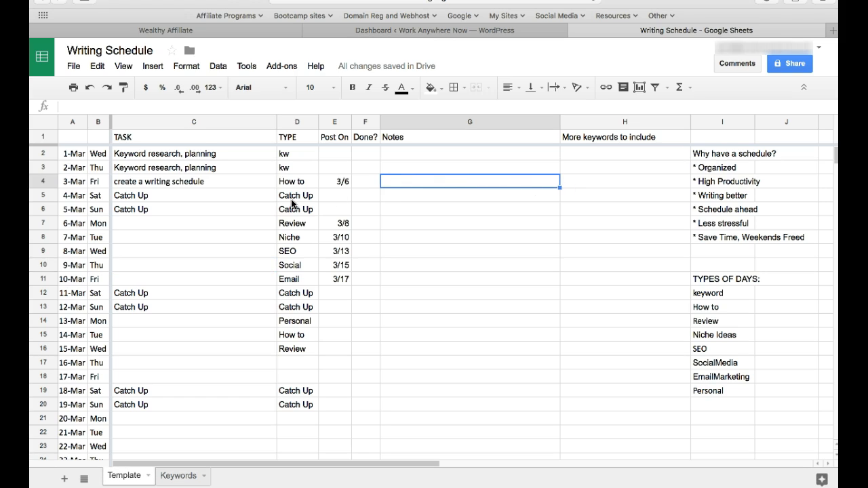
Enter "blog post, how to organize your writing" under More keywords to include for the 3-Mar task, in cell H4.
left_click(624, 180)
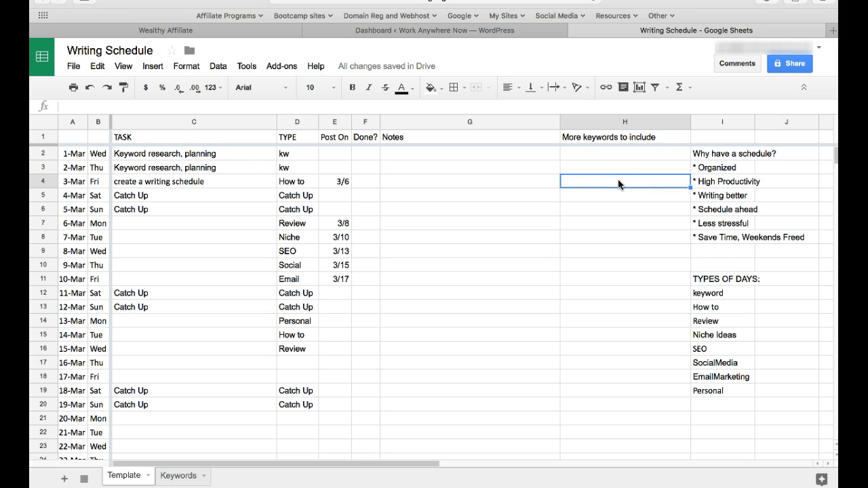
type("blog post, how to be org")
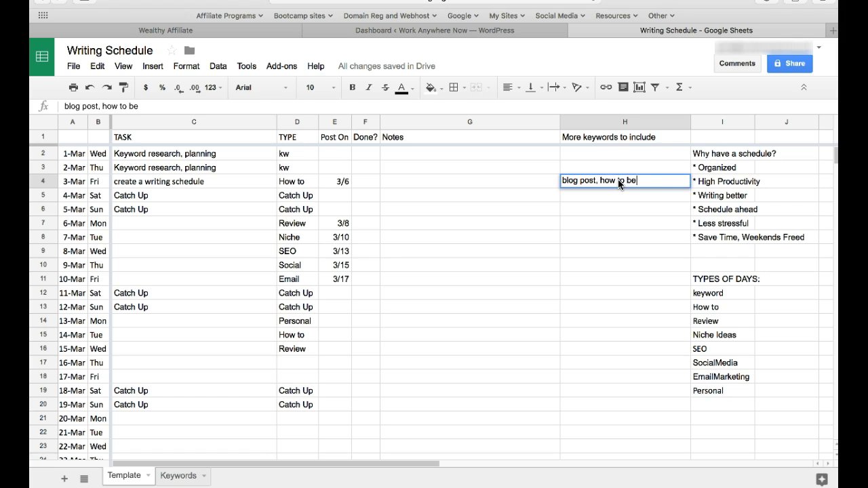
key("BackSpace")
key("BackSpace")
key("BackSpace")
key("BackSpace")
key("BackSpace")
type("organ")
key("BackSpace")
type("anize your writing")
key("Return")
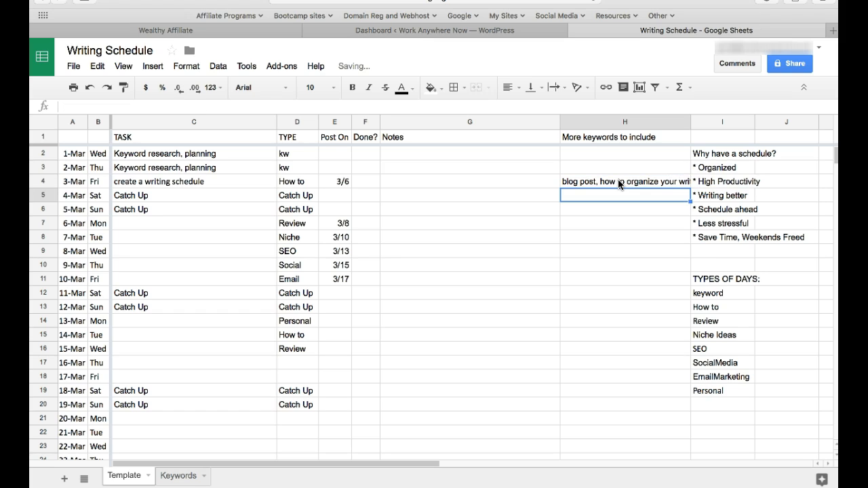
left_click(614, 180)
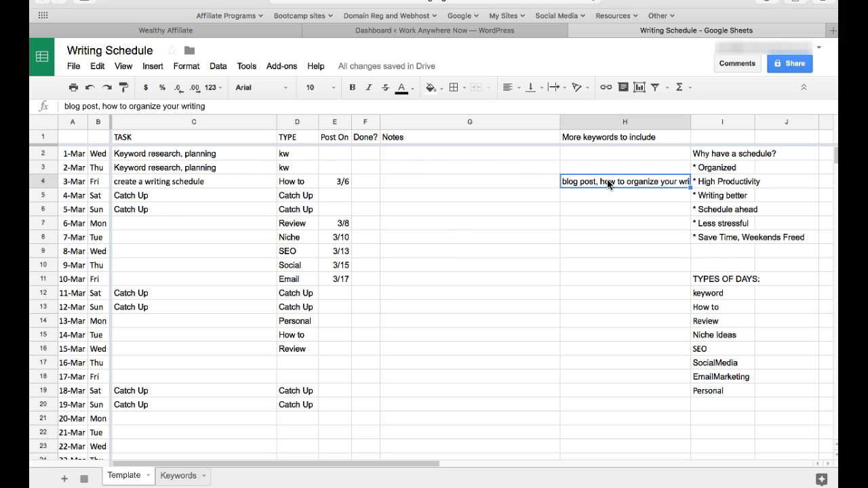
Enter the quoted post title "How to Create A Great Writing Schedule" in the 3-Mar Notes cell, G4.
left_click(268, 181)
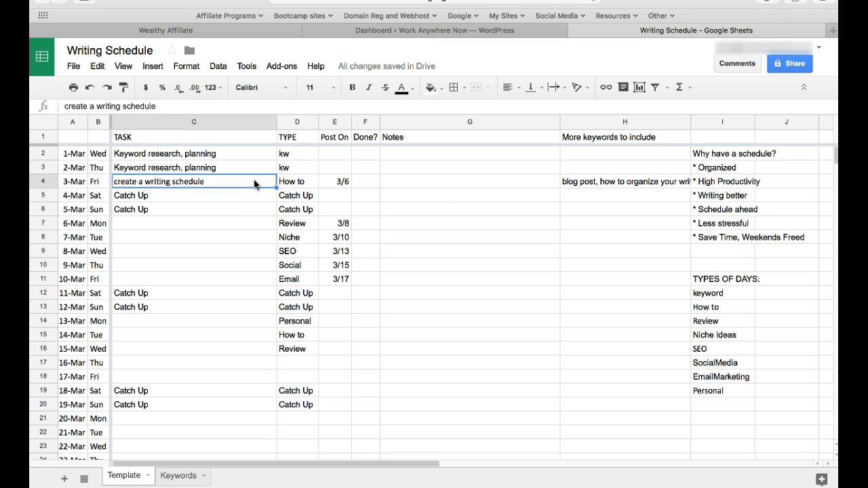
left_click(392, 182)
type("\"")
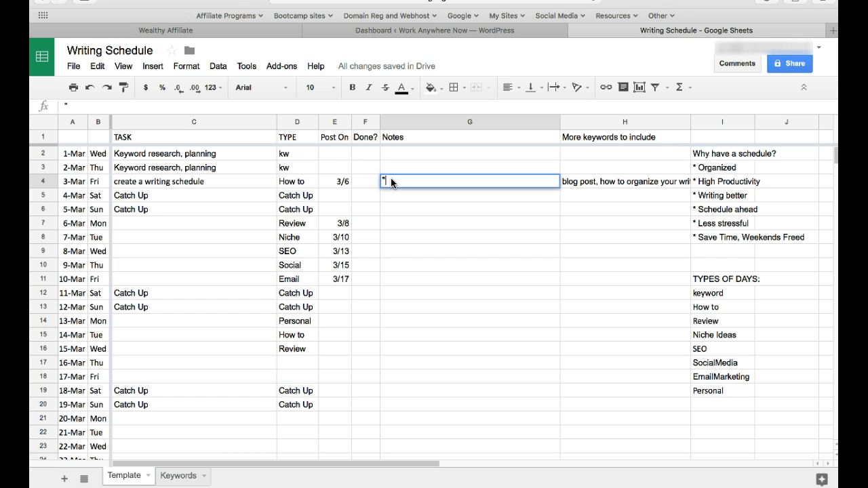
type("How to Create ")
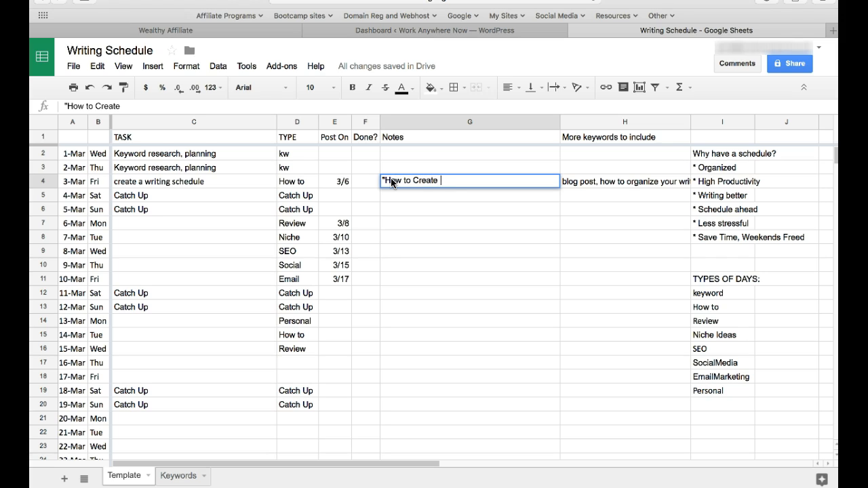
type("A great")
key("BackSpace")
key("BackSpace")
key("BackSpace")
key("BackSpace")
type("Great Wir")
type("ting")
key("BackSpace")
key("BackSpace")
key("BackSpace")
key("BackSpace")
key("BackSpace")
key("BackSpace")
type("riting Scheudle")
key("BackSpace")
key("BackSpace")
key("BackSpace")
type("dule\"")
key("Return")
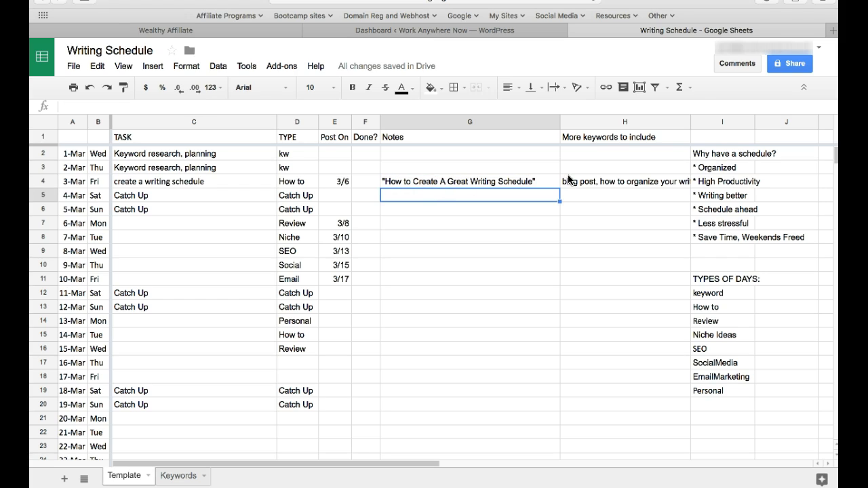
left_click(582, 182)
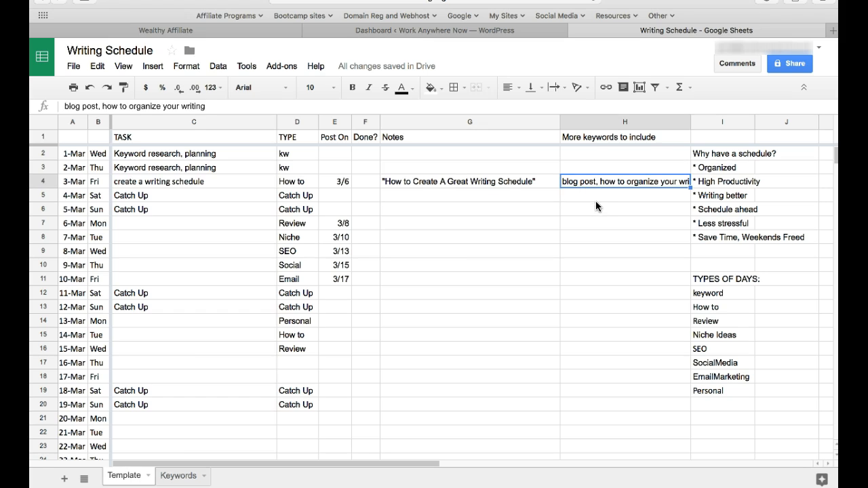
left_click(535, 181)
left_click(316, 105)
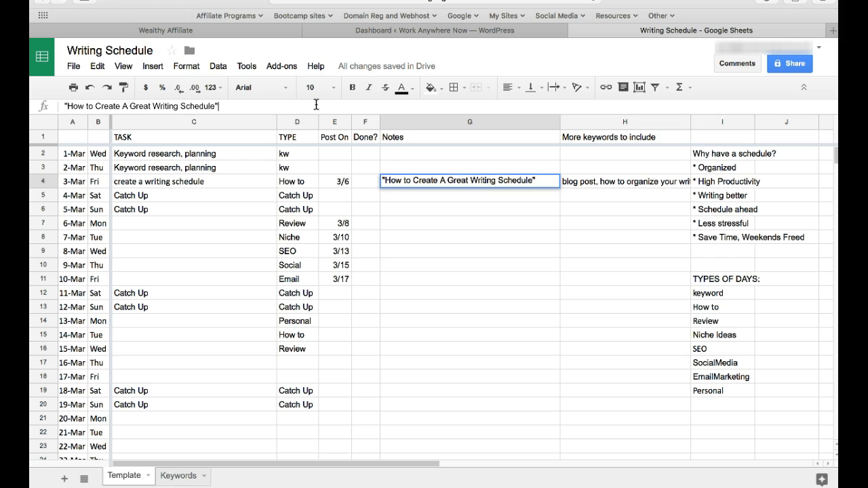
key("Return")
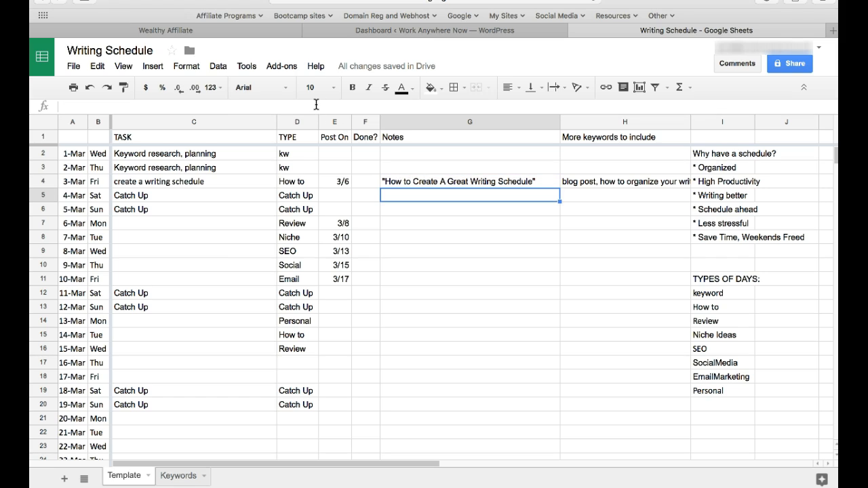
key("Up")
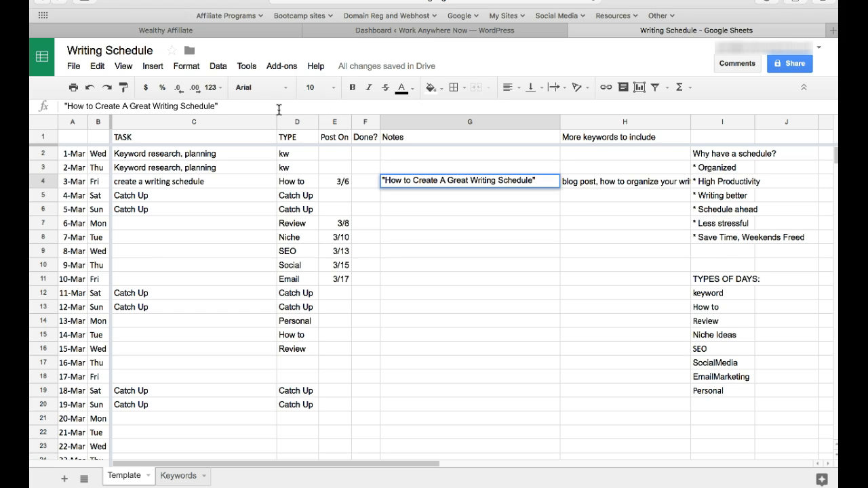
key("Up")
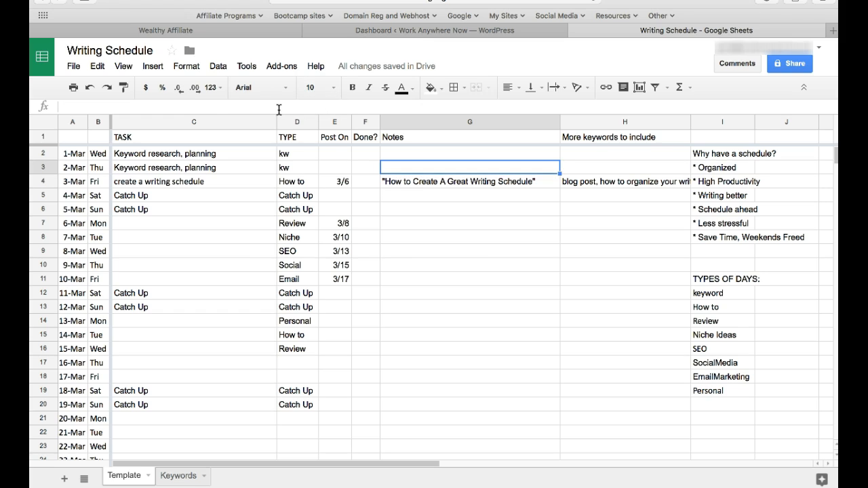
Add a second line reading "Add video, include why have one, types of days," below the title in the 3-Mar note.
left_click(388, 178)
left_click(363, 106)
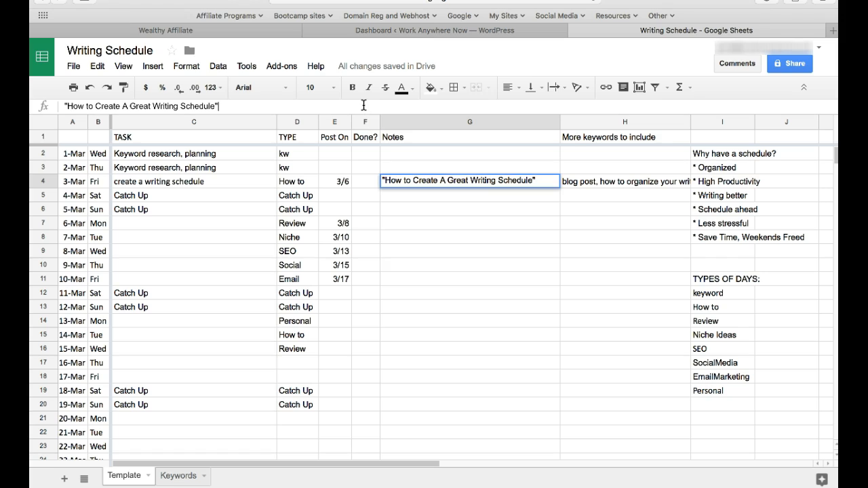
key("alt+Return")
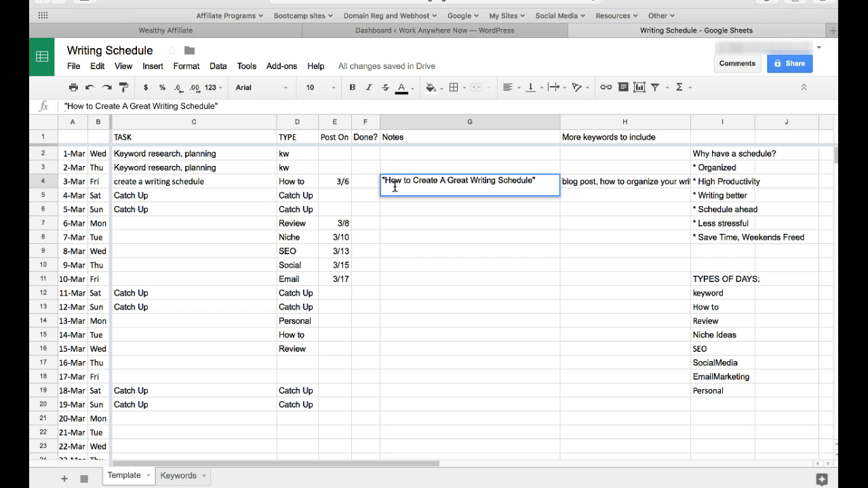
key("alt+Return")
type("Add video")
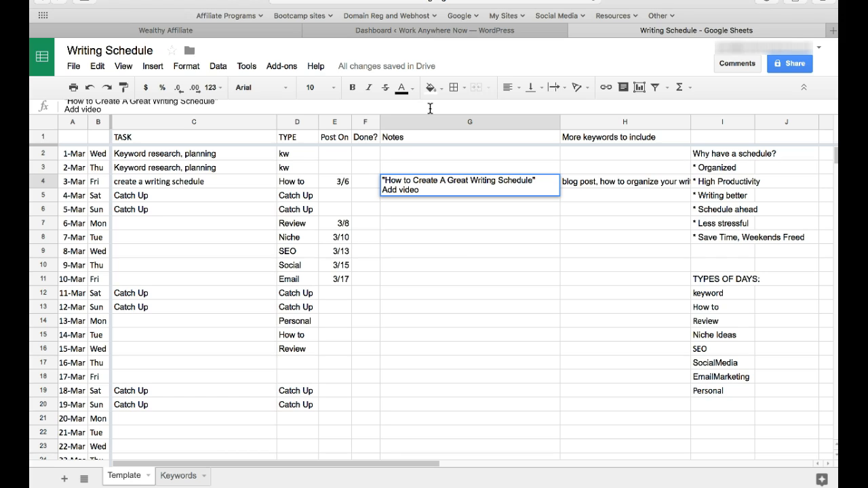
type(", include why have one, ")
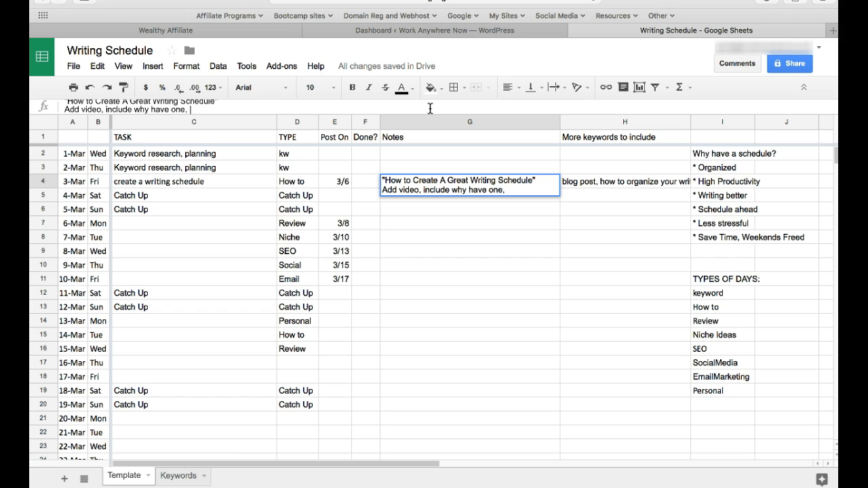
type("types of days,")
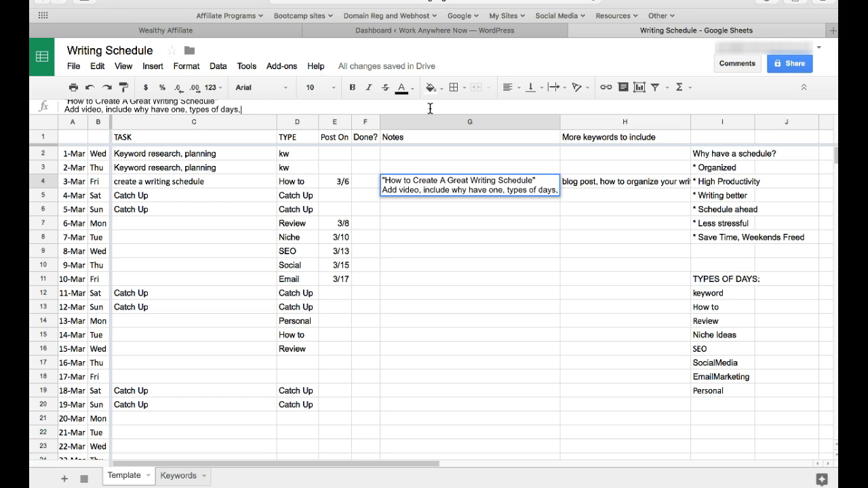
key("Return")
left_click(459, 188)
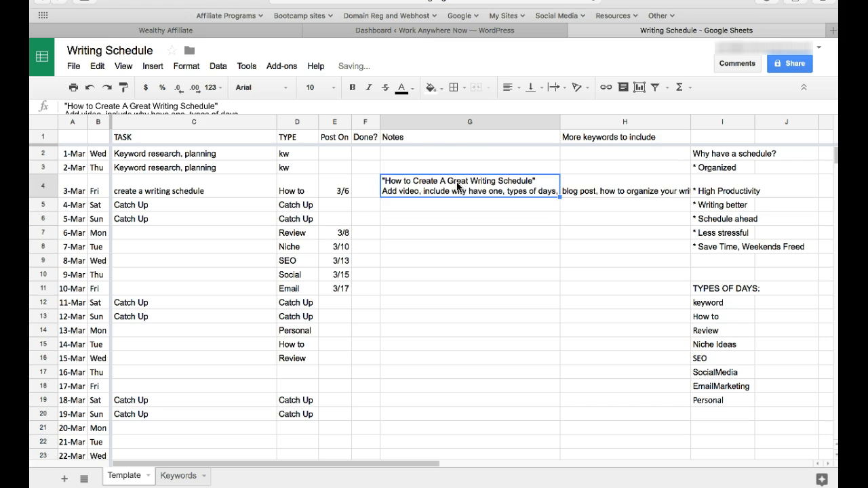
left_click(205, 192)
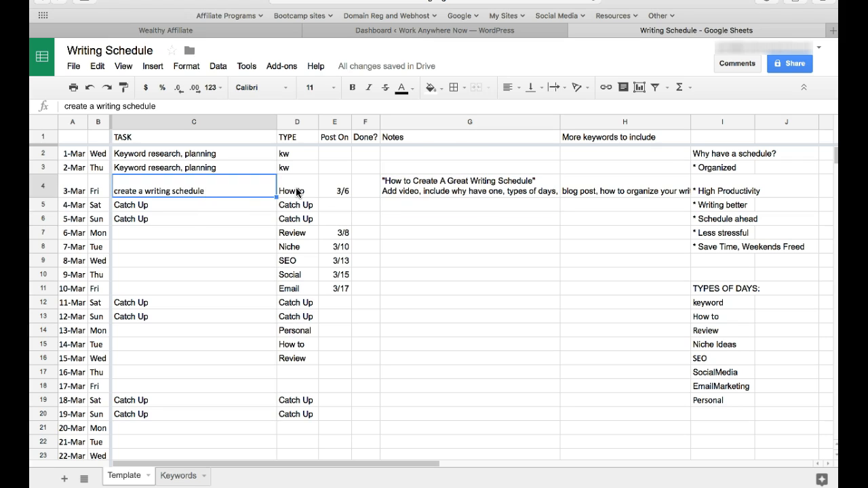
Widen column H, More keywords to include, to fit the full keyword text of the 3-Mar task.
left_click(407, 182)
left_click(197, 192)
left_click(607, 191)
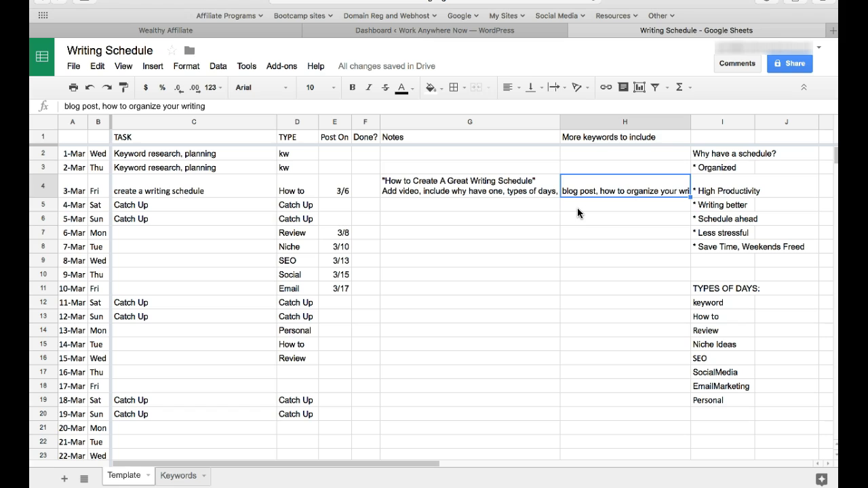
left_click_drag(690, 123, 706, 122)
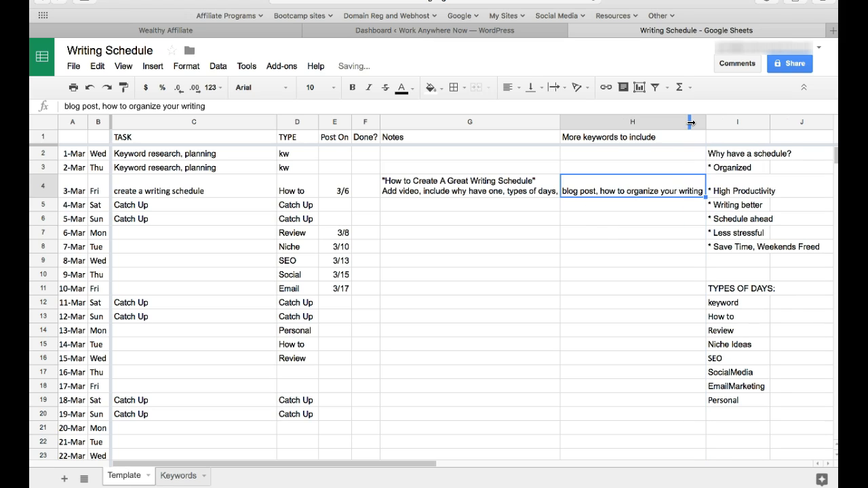
left_click(660, 224)
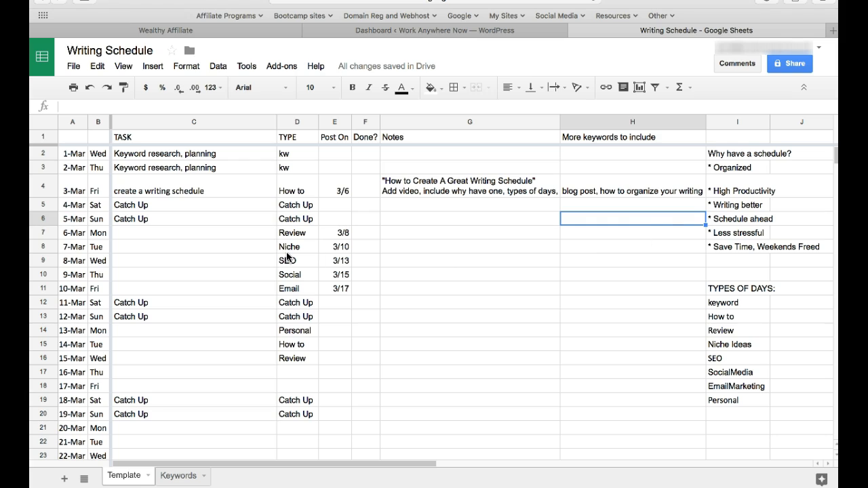
left_click(228, 156)
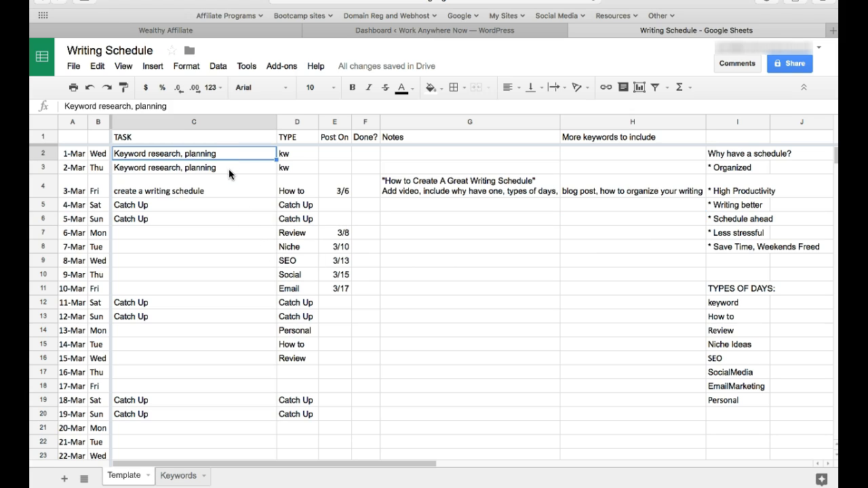
left_click(229, 231)
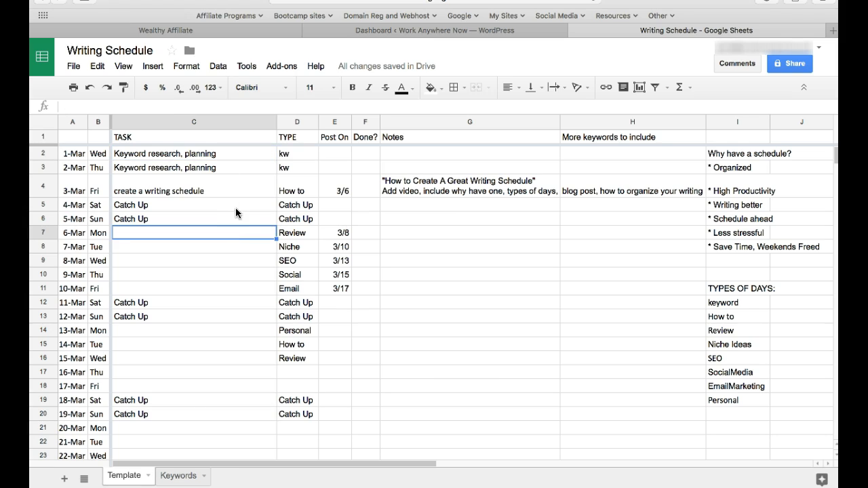
left_click(242, 290, "shift")
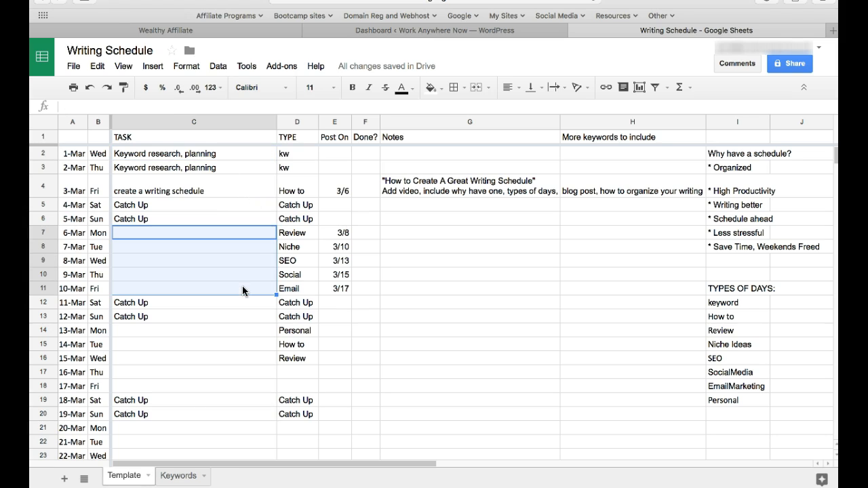
left_click(241, 328)
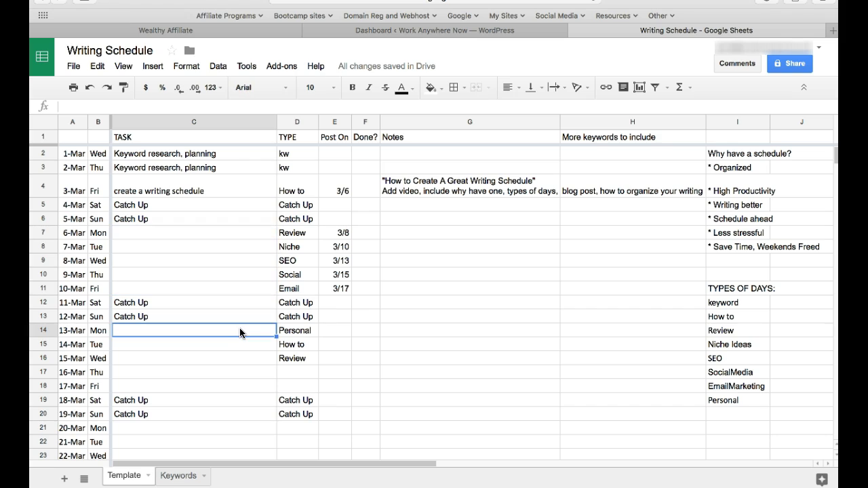
left_click(219, 384, "shift")
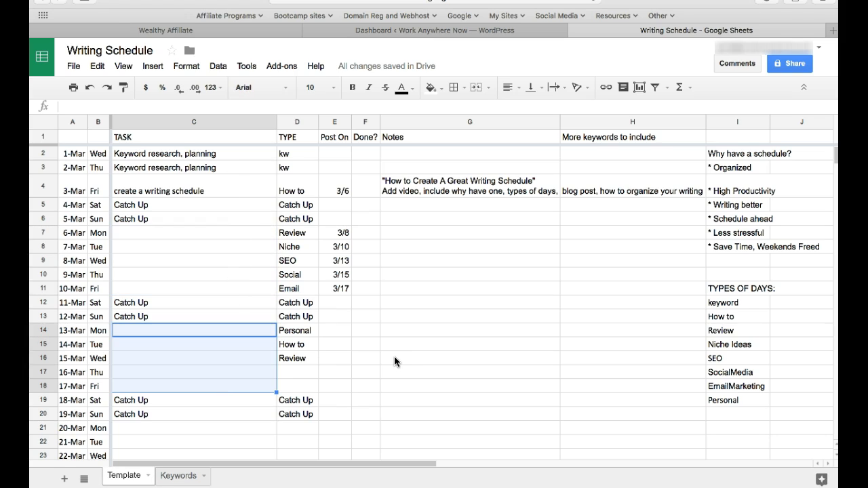
Enter the Post On dates 3/20, 3/22 and 3/24 for the 13-Mar, 14-Mar and 15-Mar rows, in cells E14 to E16.
left_click(334, 330)
scroll(386, 344, "down", 2)
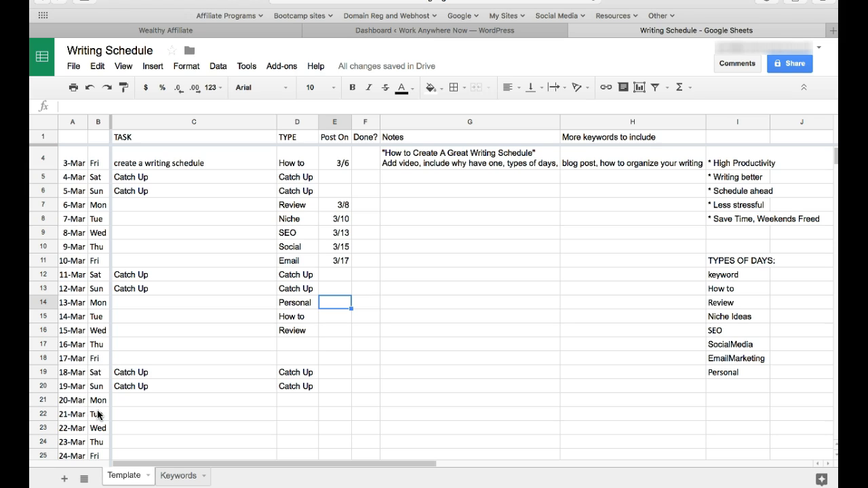
type("3/20")
key("Return")
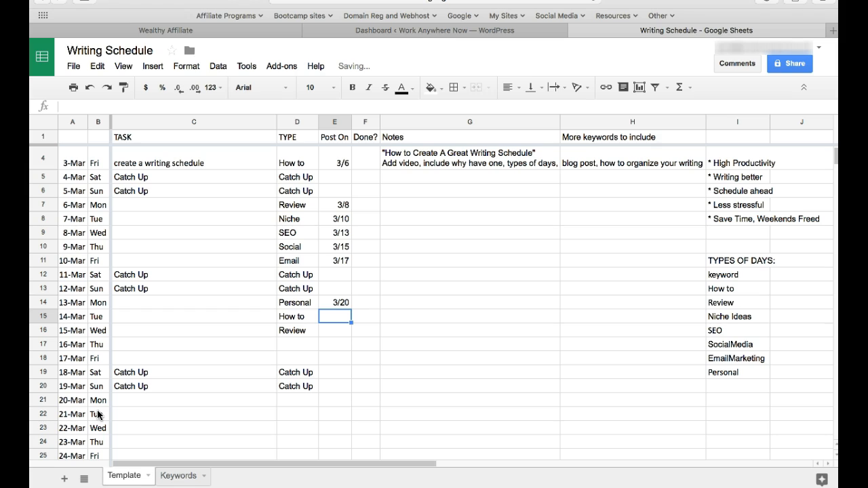
type("3/22")
key("Return")
type("3/24")
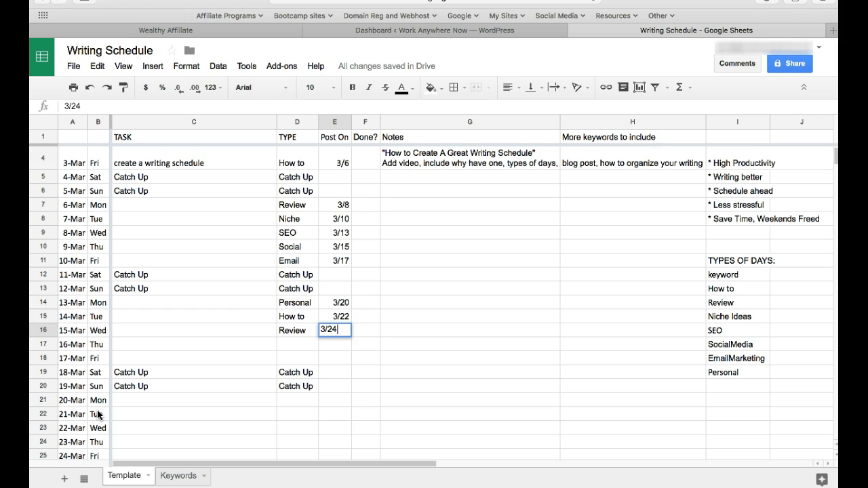
key("Return")
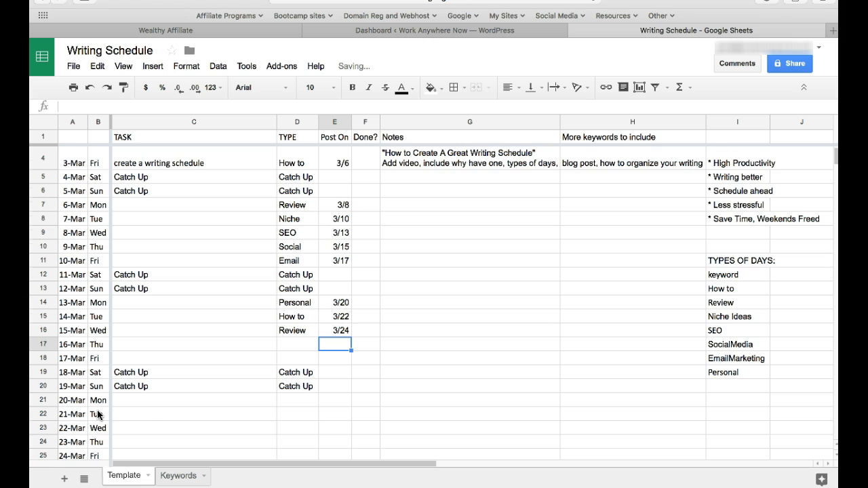
Enter the Post On dates 3/27 for 16-Mar and 3/29 for 17-Mar, in cells E17 and E18.
scroll(97, 415, "down", 1)
scroll(98, 415, "up", 2)
scroll(98, 415, "down", 3)
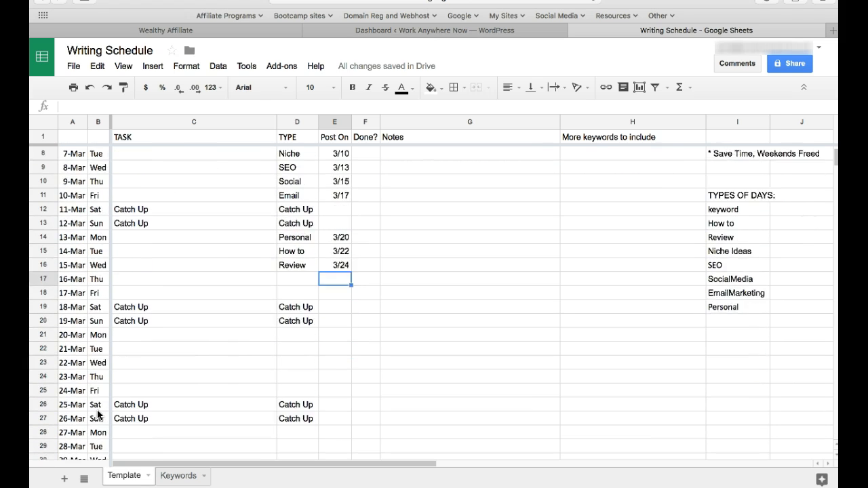
scroll(98, 415, "down", 1)
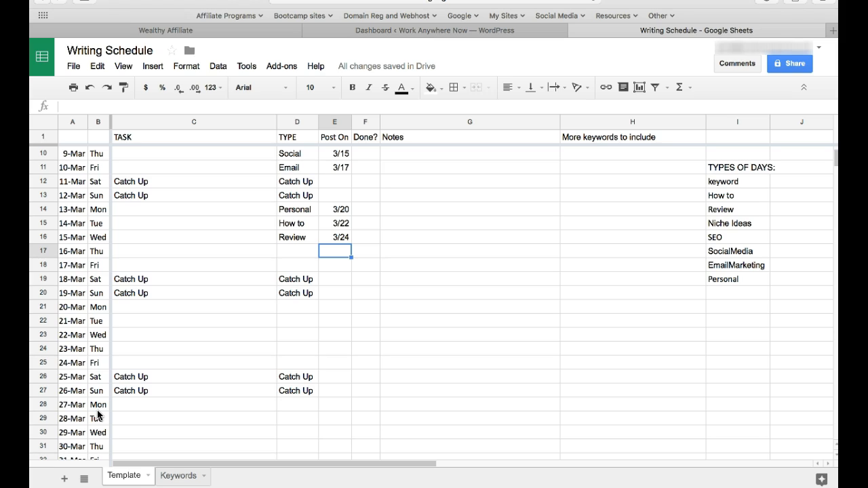
type("3/27")
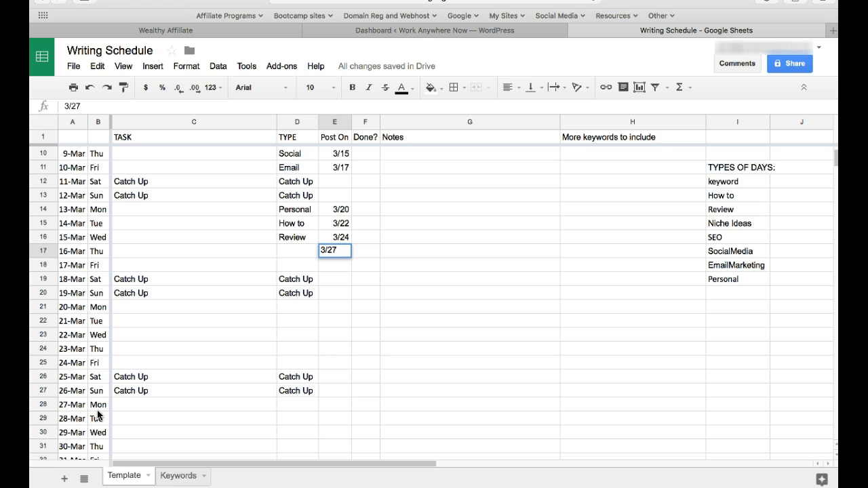
key("Return")
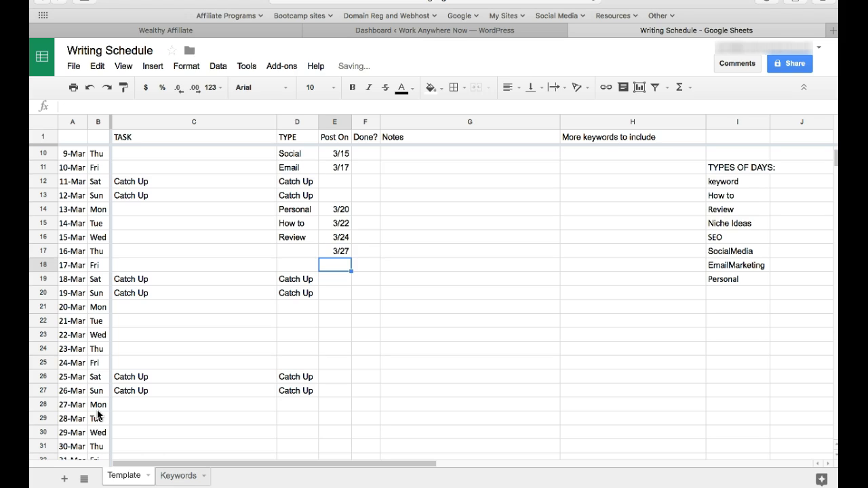
type("3/29")
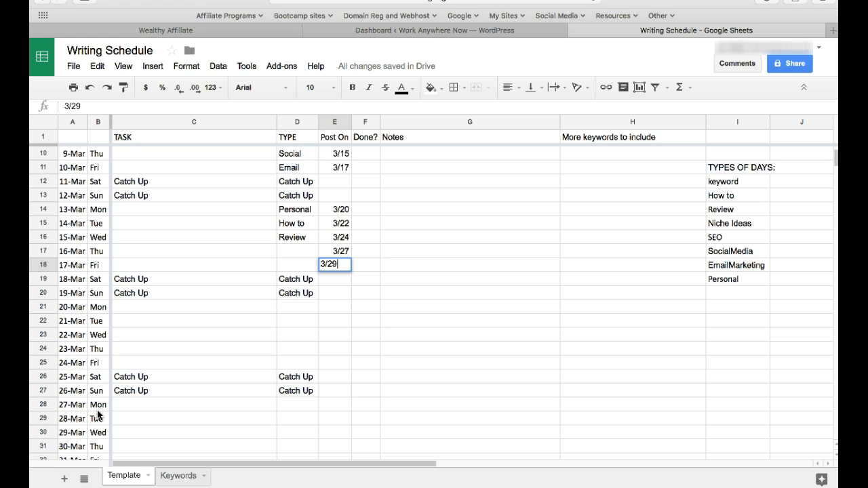
key("Return")
scroll(98, 411, "up", 5)
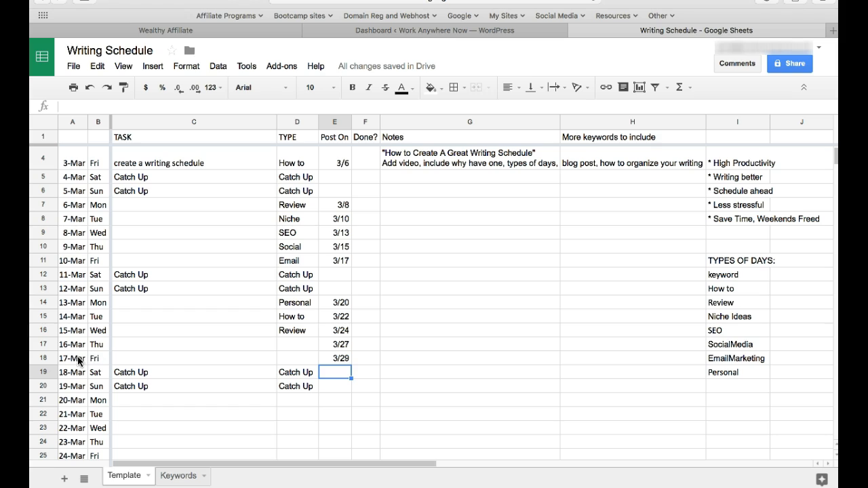
left_click(83, 357)
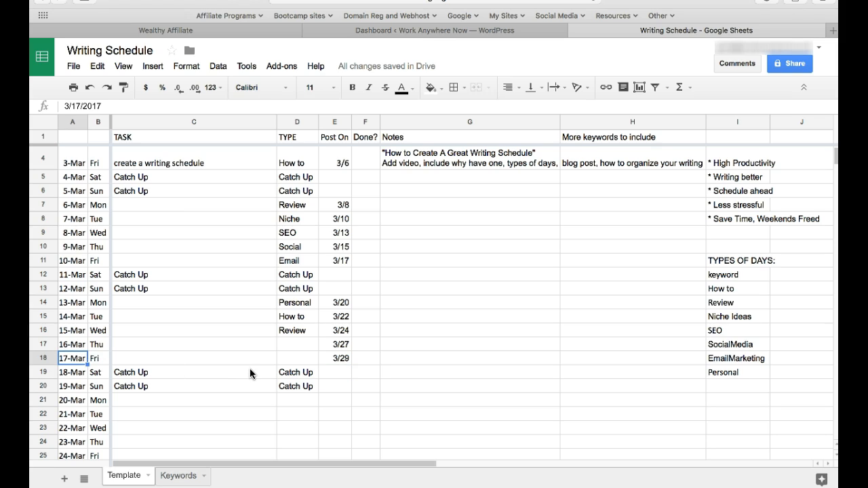
left_click(204, 399)
scroll(333, 376, "right", 2)
scroll(333, 376, "up", 2)
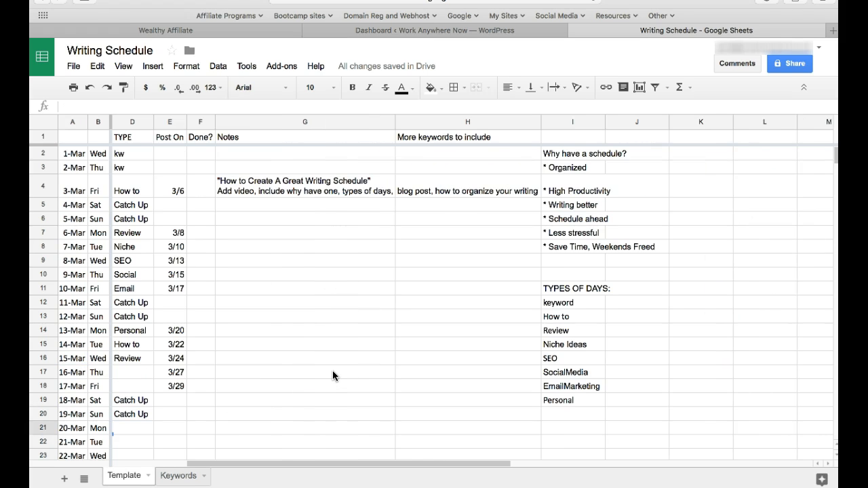
scroll(332, 375, "left", 2)
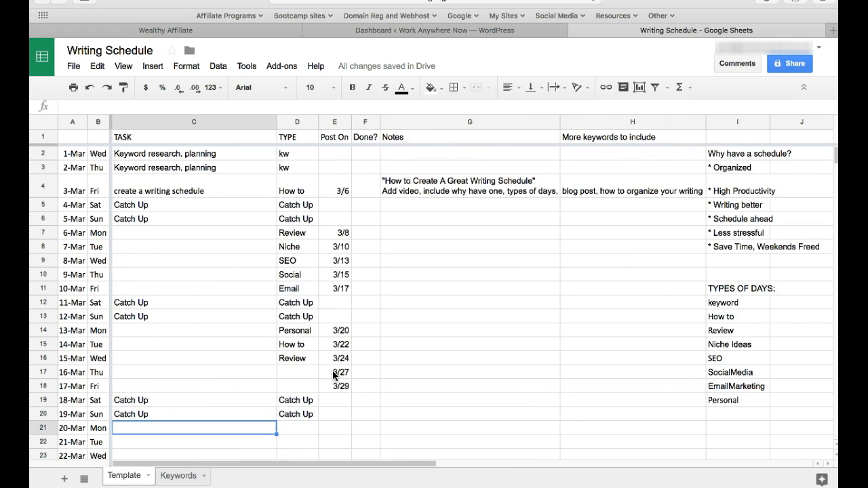
Copy the 2-Mar task "Keyword research, planning" and its type "kw" to the 20-Mar row, in cells C21 and D21.
left_click(169, 171)
left_click(295, 168, "shift")
key("super+c")
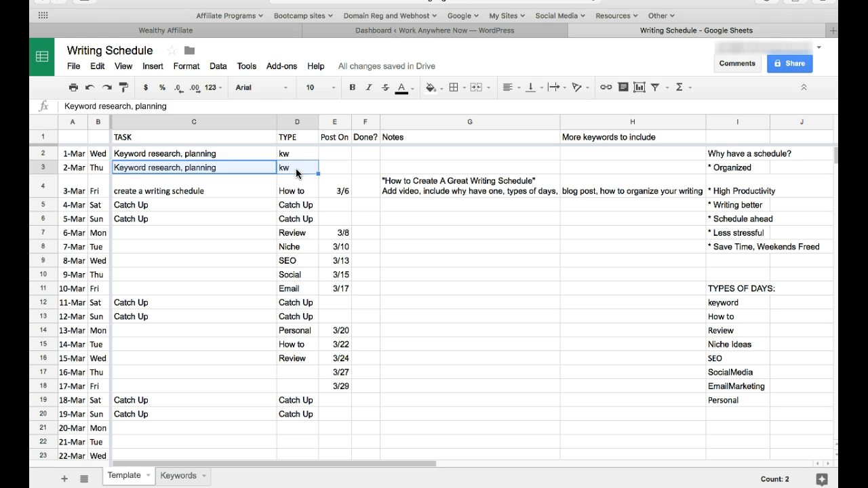
scroll(181, 378, "down", 5)
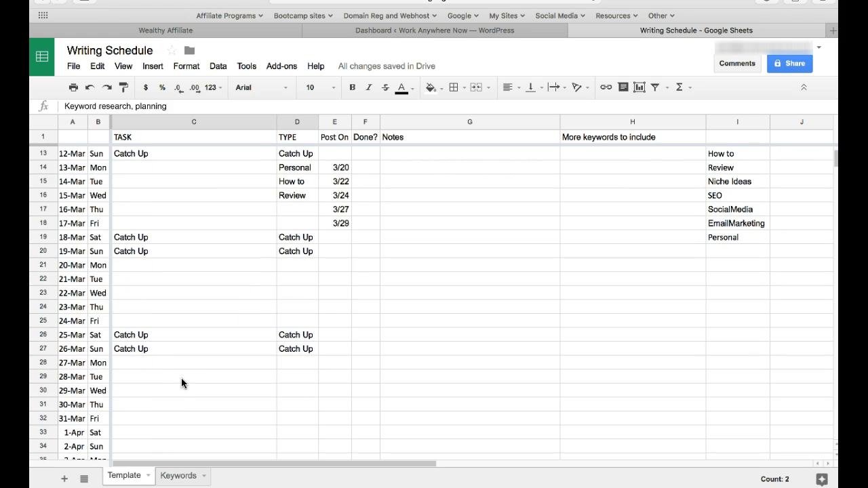
left_click(208, 264)
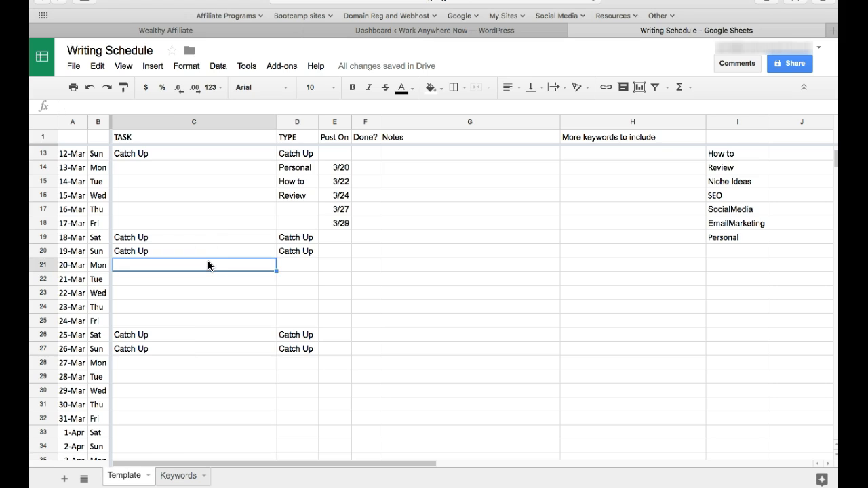
key("super+v")
left_click(223, 291)
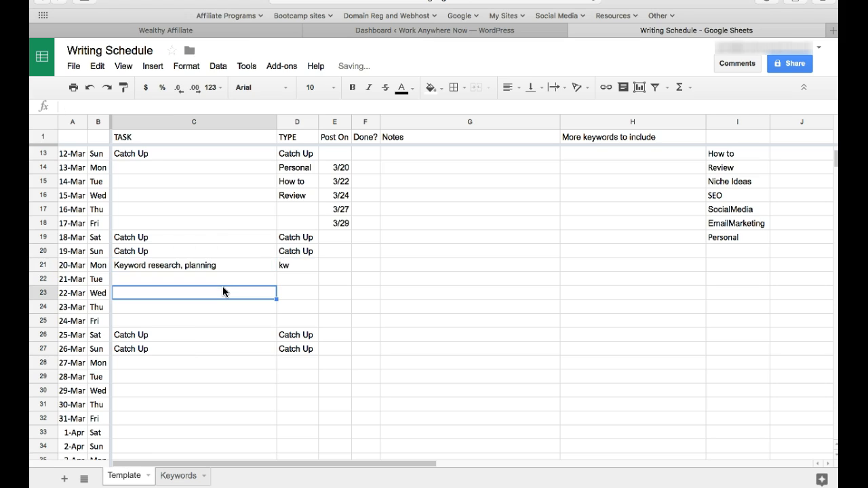
left_click(228, 282)
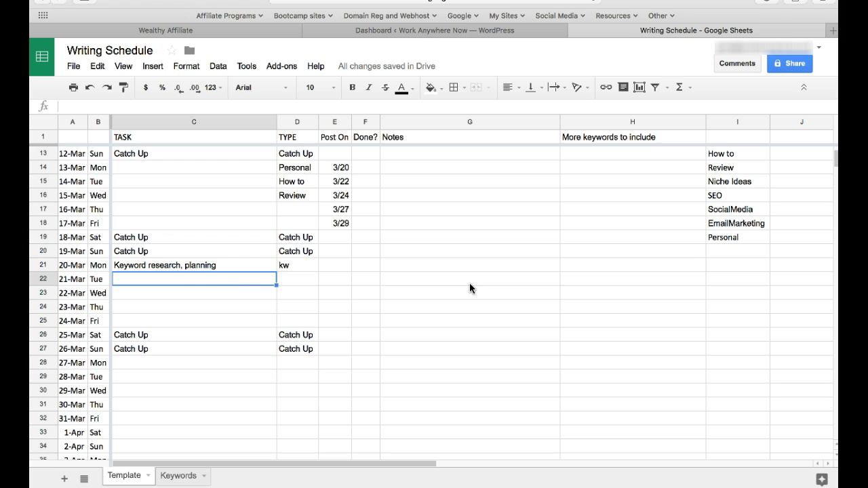
scroll(469, 284, "up", 5)
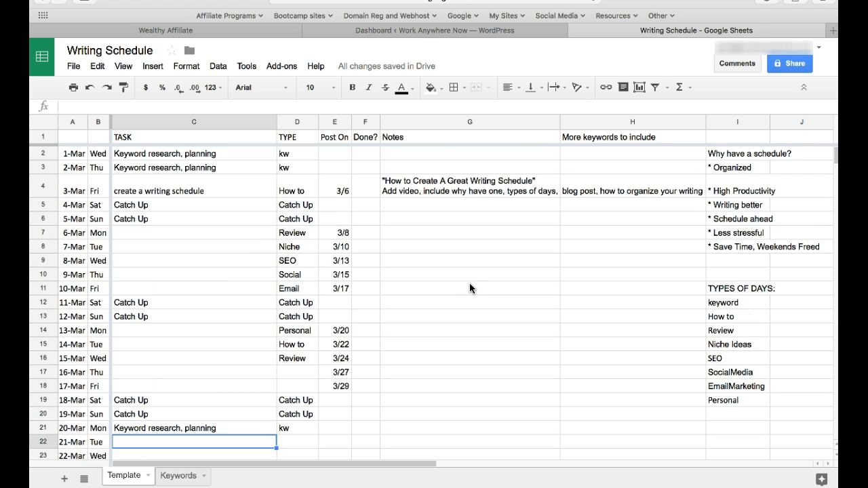
right_click(457, 249)
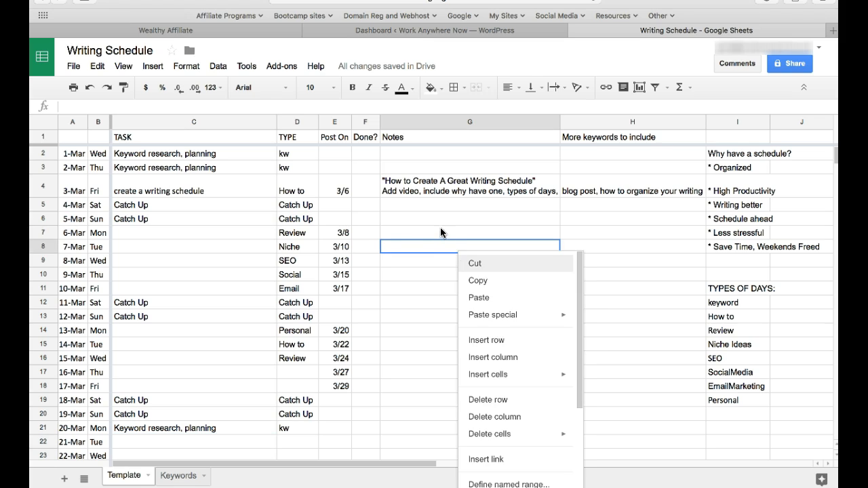
key("Escape")
left_click(225, 231)
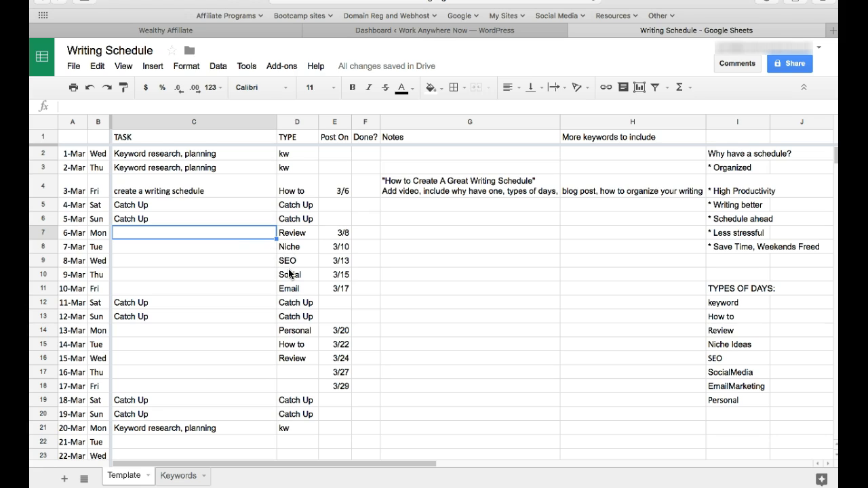
left_click(724, 402)
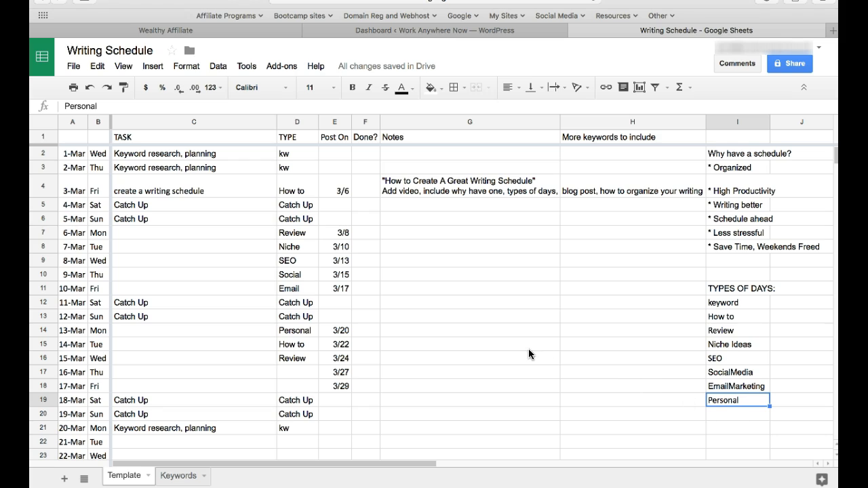
left_click(293, 331)
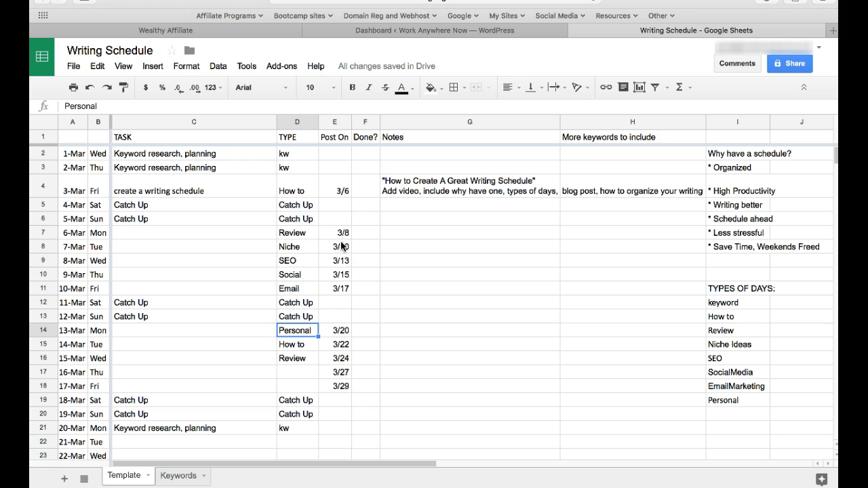
left_click(335, 412)
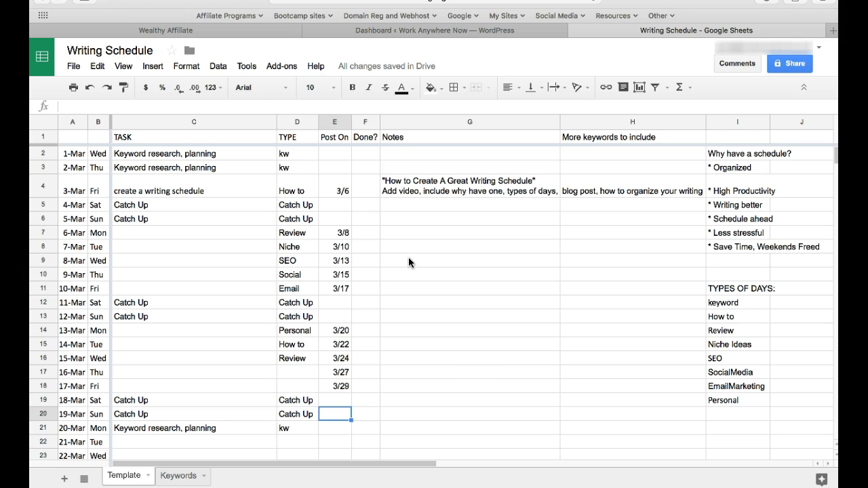
left_click(257, 278)
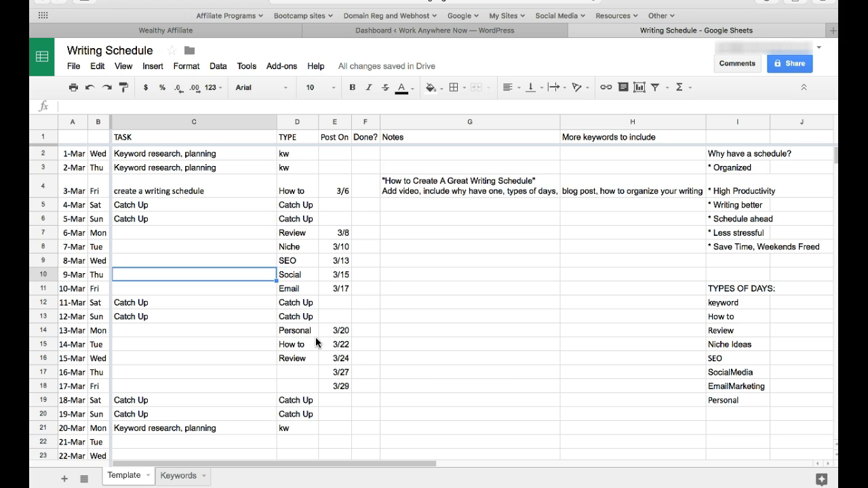
left_click(526, 317)
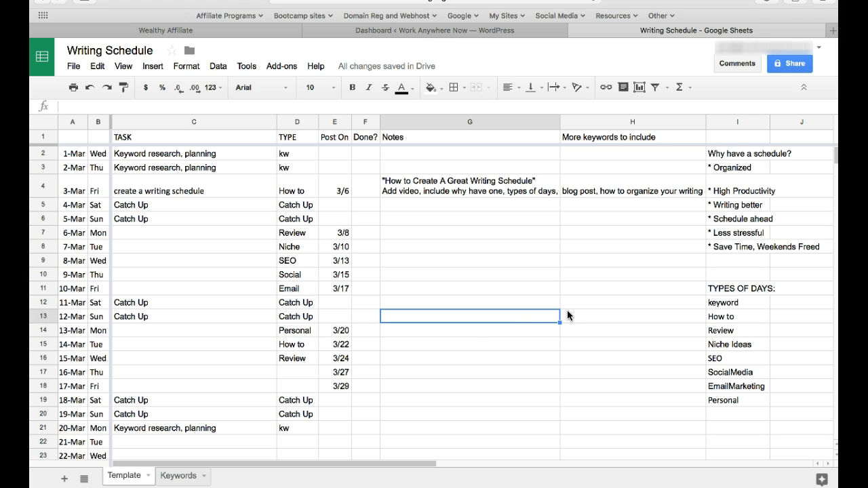
left_click(619, 306)
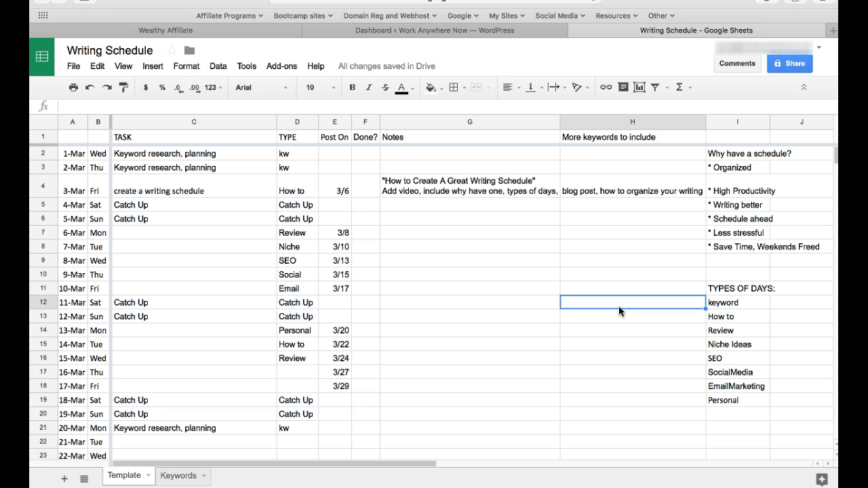
left_click(614, 400)
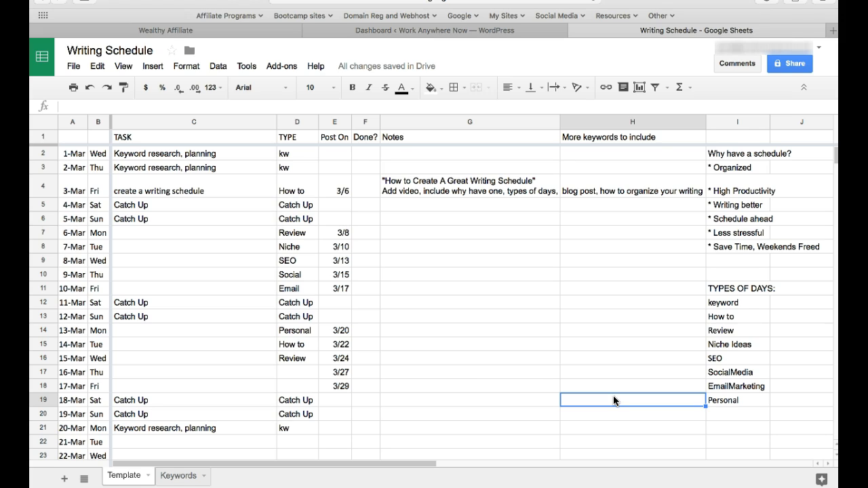
left_click(604, 290)
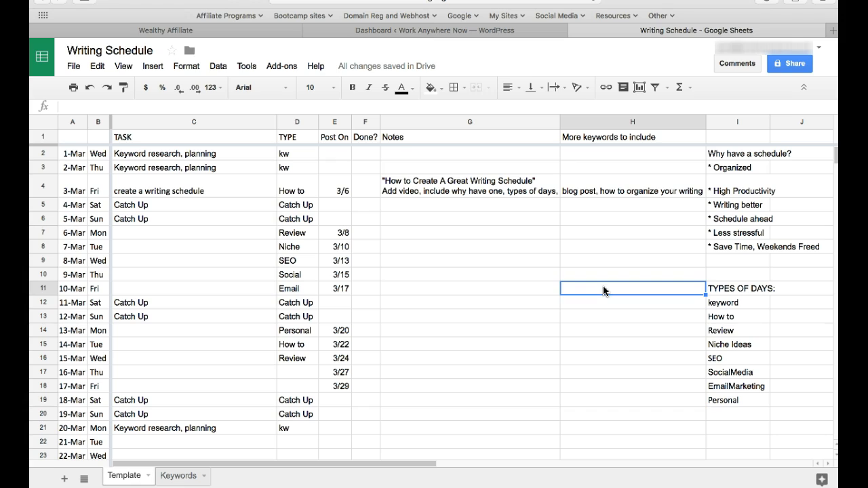